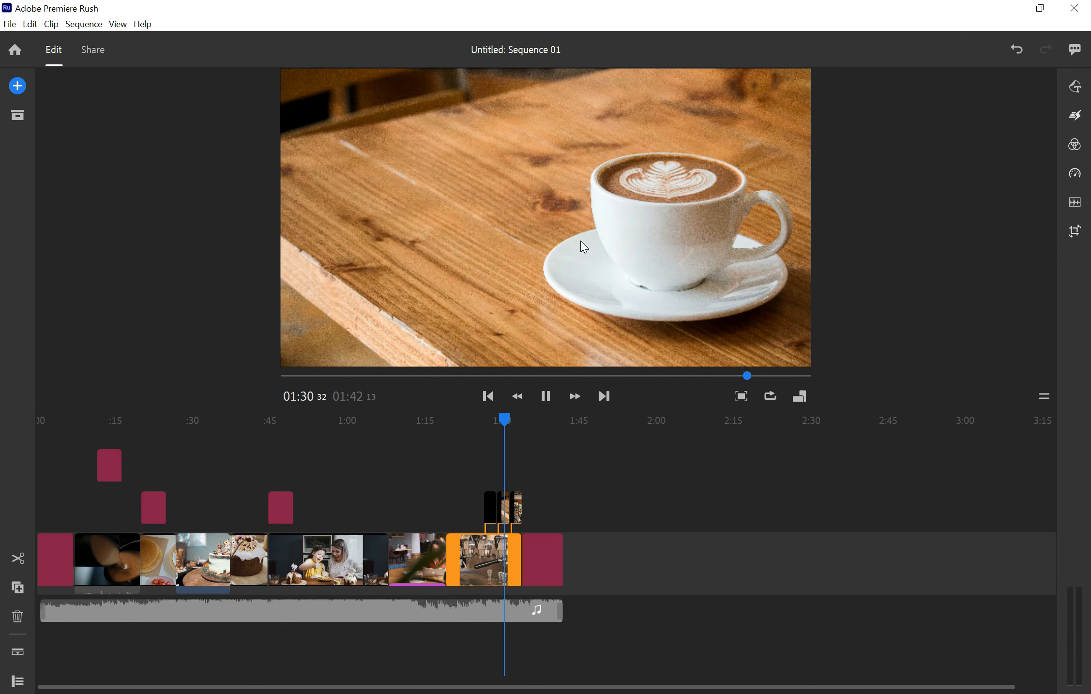
- Show the timeline's track controls and place the café interior image directly after the coffee cup image on the upper overlay track
left_click(517, 499)
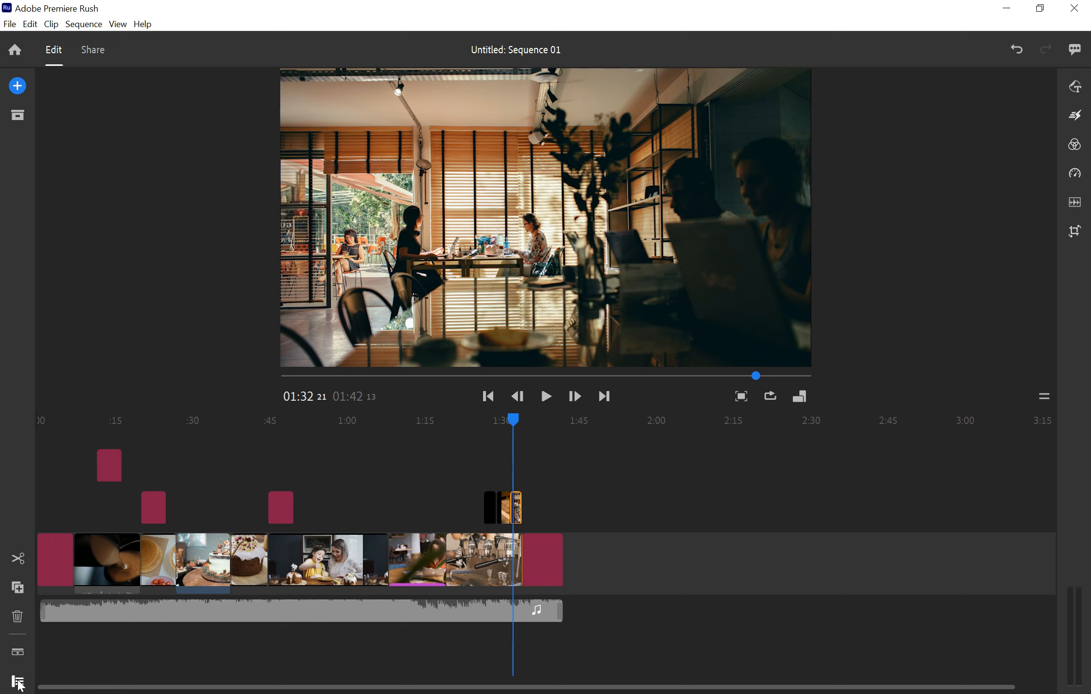
left_click(18, 683)
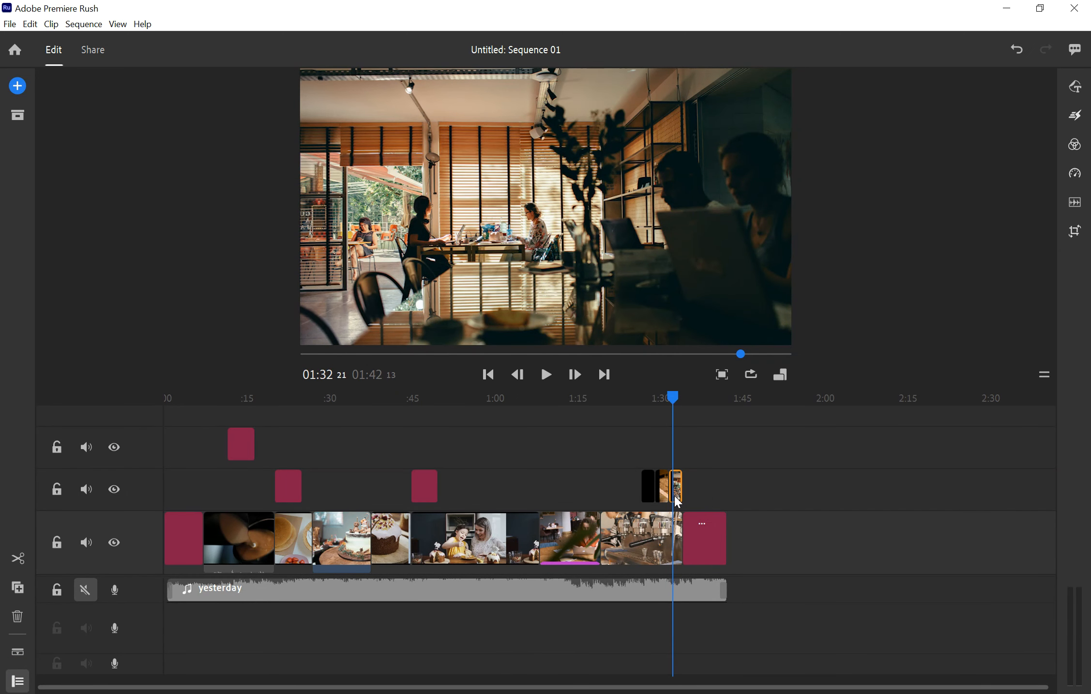
left_click_drag(667, 498, 676, 409)
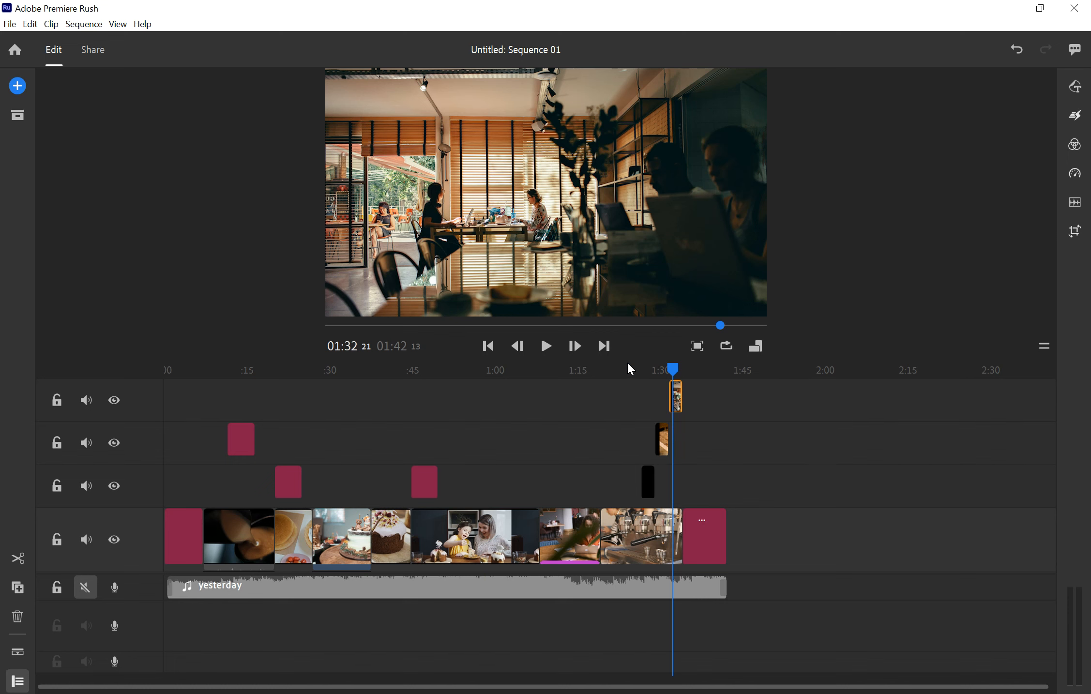
left_click_drag(676, 408, 677, 440)
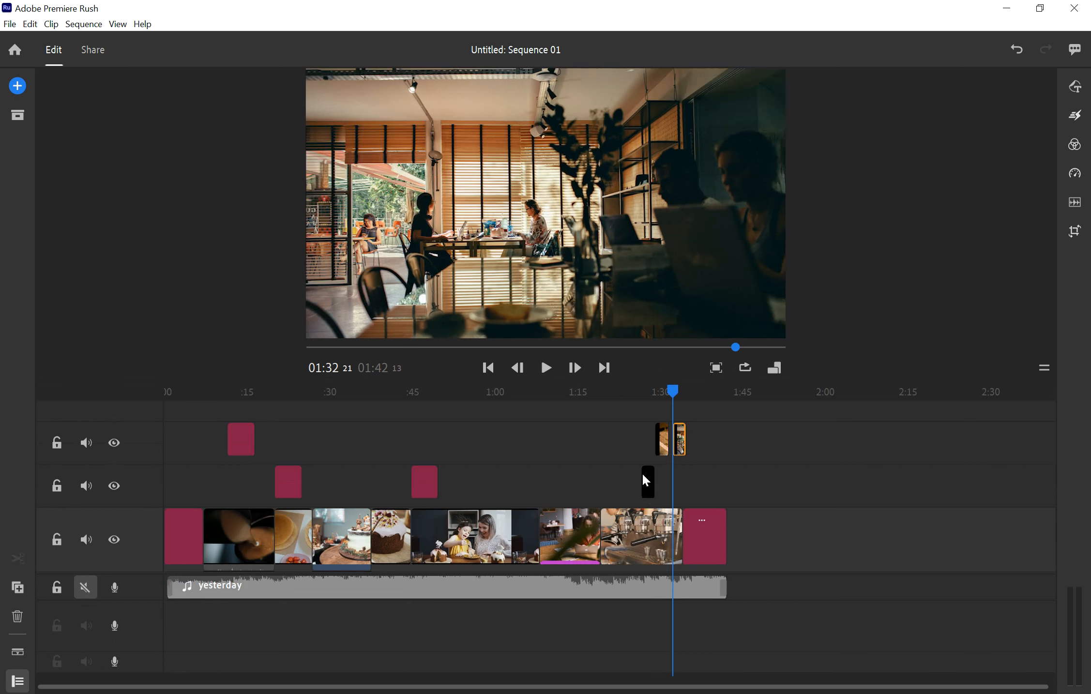
- Shift the three overlay images earlier so they begin at about 1:22 over the espresso machine clip, and play the section back
left_click_drag(647, 483, 621, 481)
mouse_move(662, 435)
left_mouse_down()
mouse_move(633, 436)
mouse_move(652, 444)
left_mouse_up()
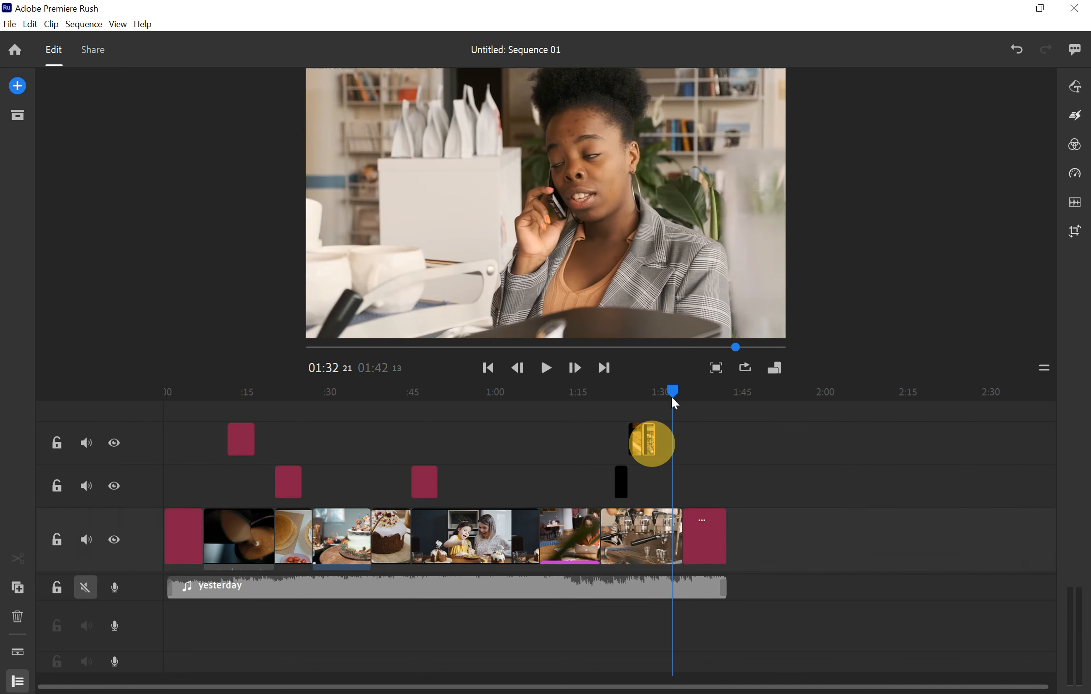
left_click_drag(671, 392, 606, 401)
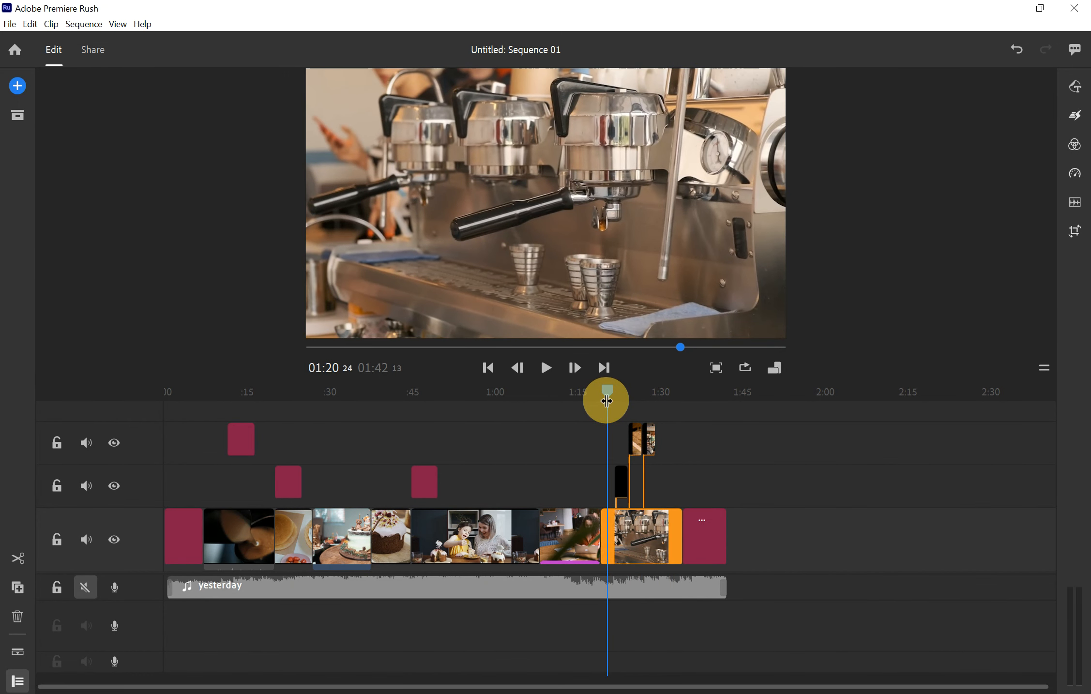
key("space")
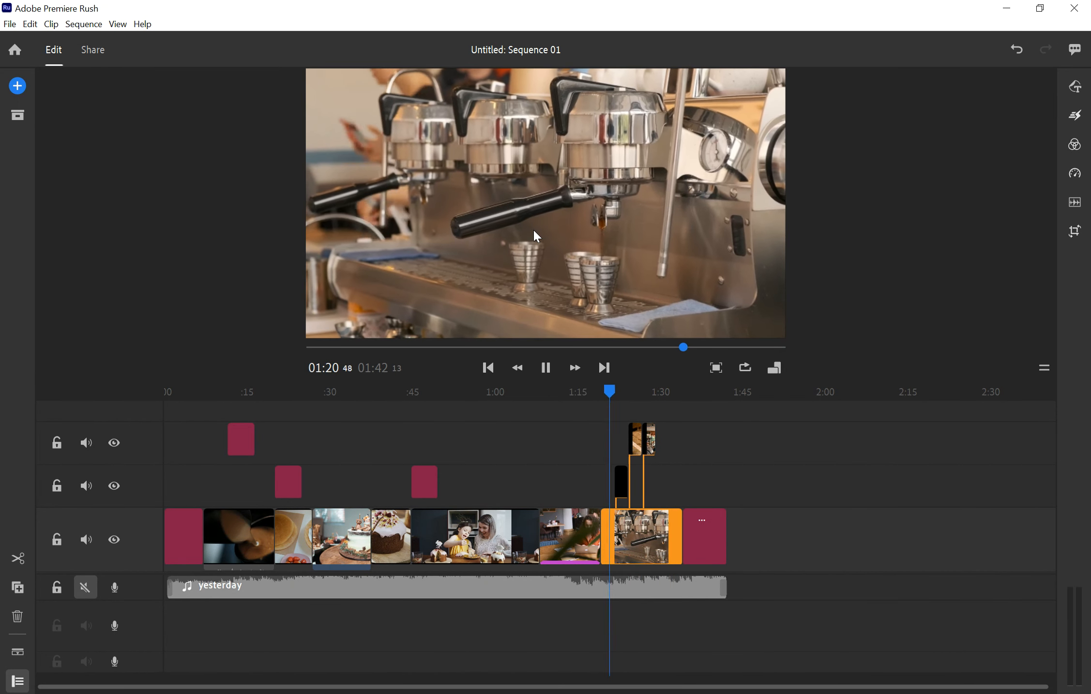
key("space")
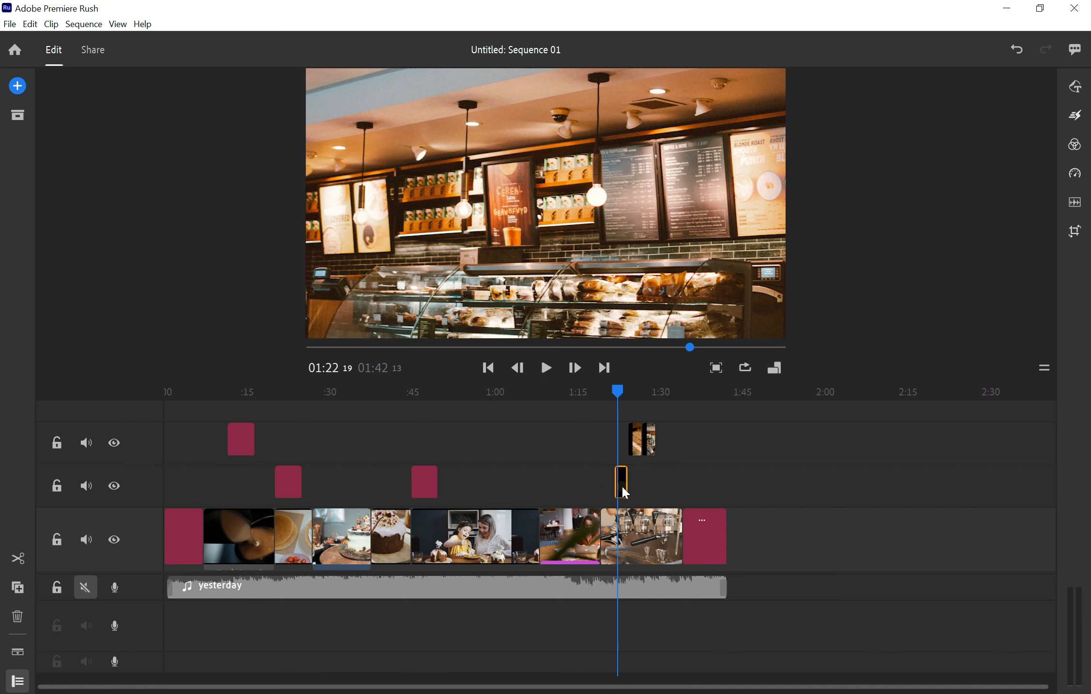
- Scale the bakery counter overlay down to about a third of the frame width, place it on the frame's left side, and preview it
left_click(626, 206)
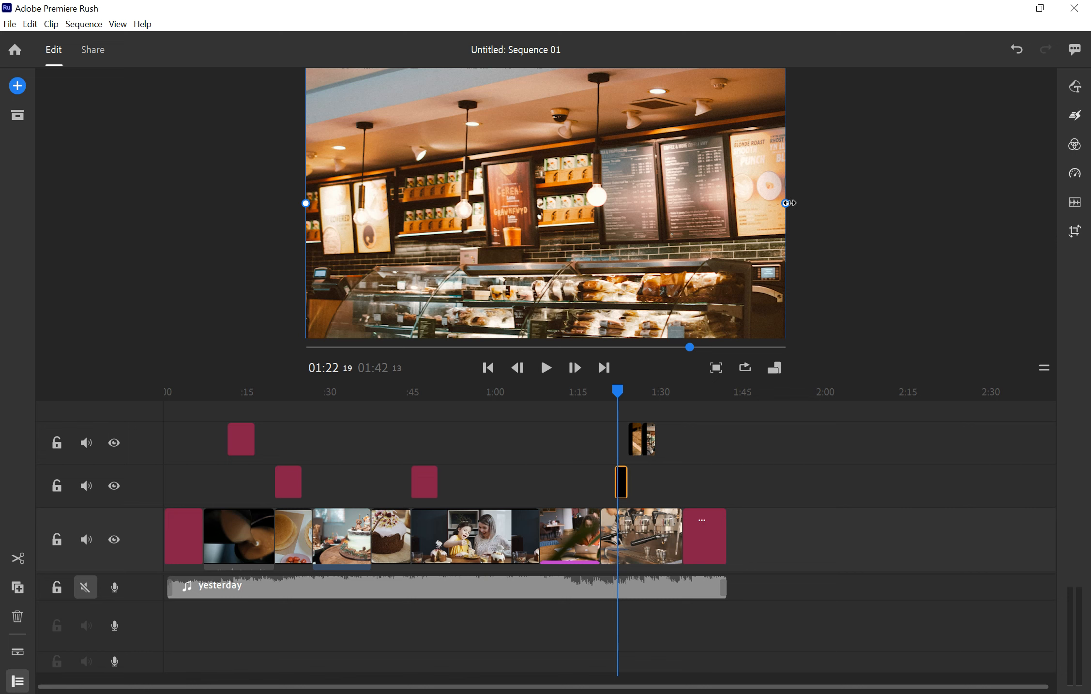
left_click_drag(789, 203, 625, 205)
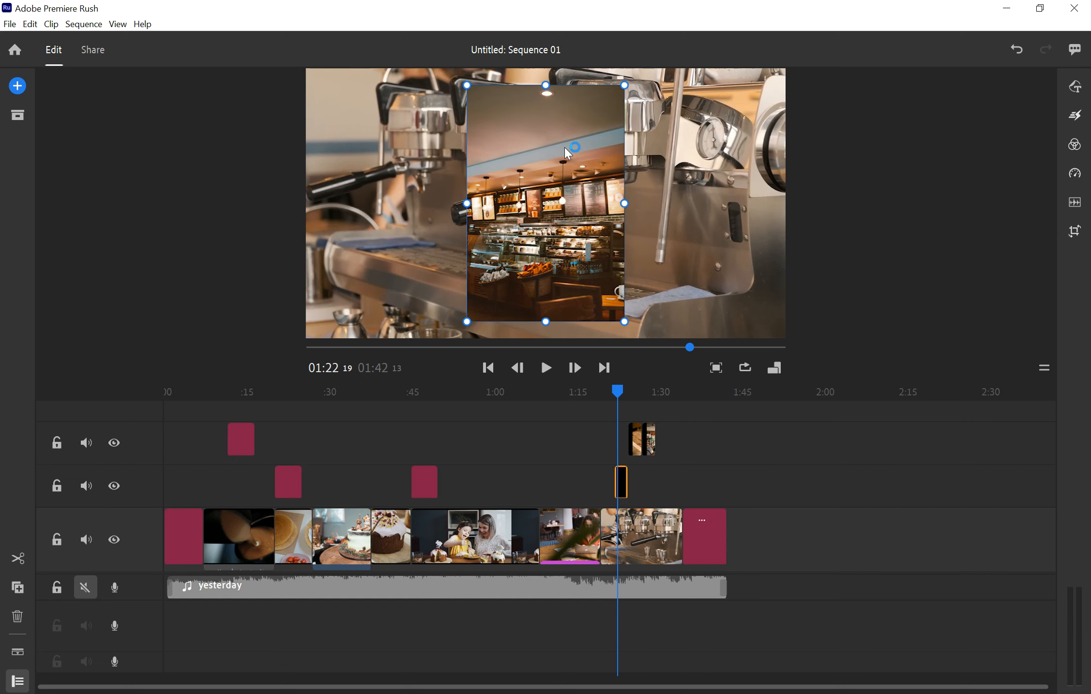
left_click_drag(564, 148, 415, 149)
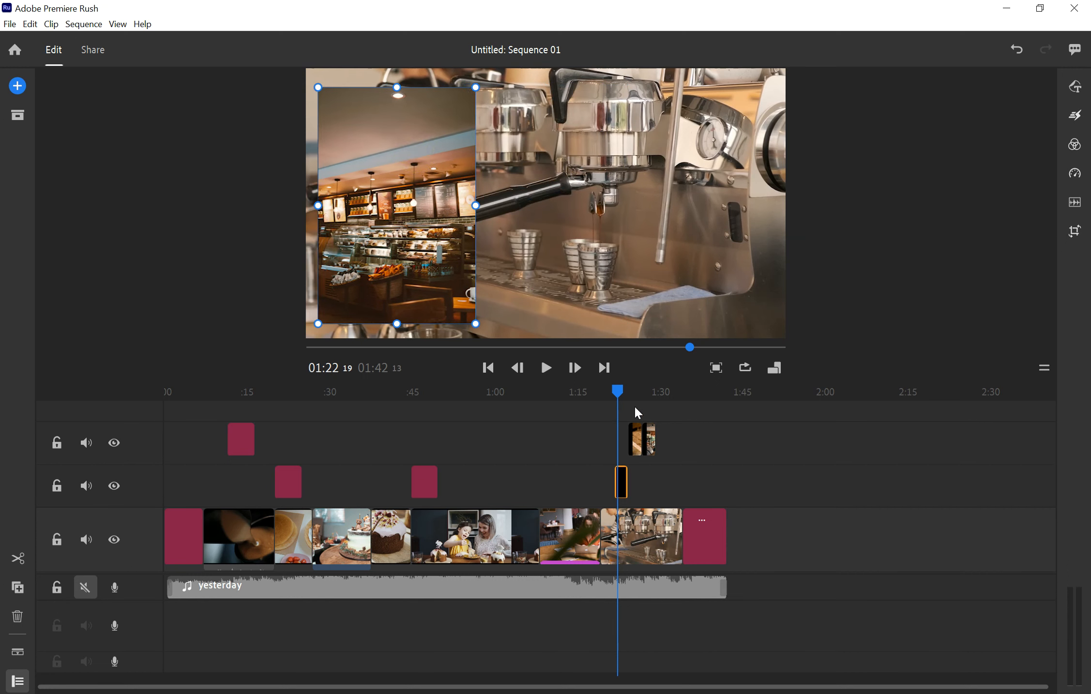
left_click(615, 389)
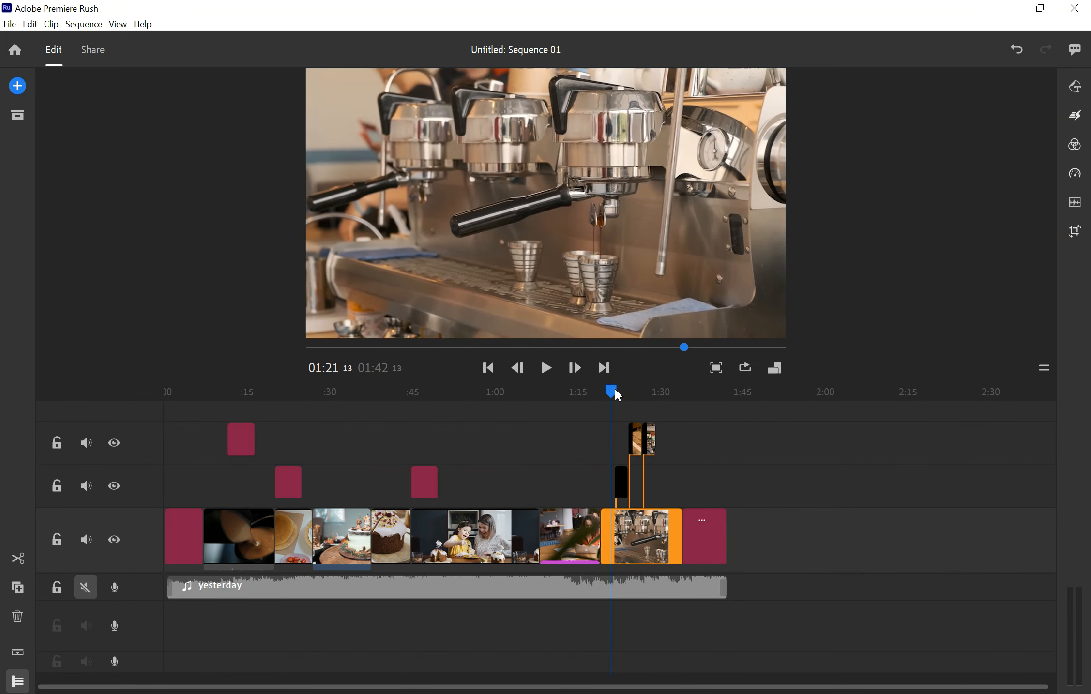
key("space")
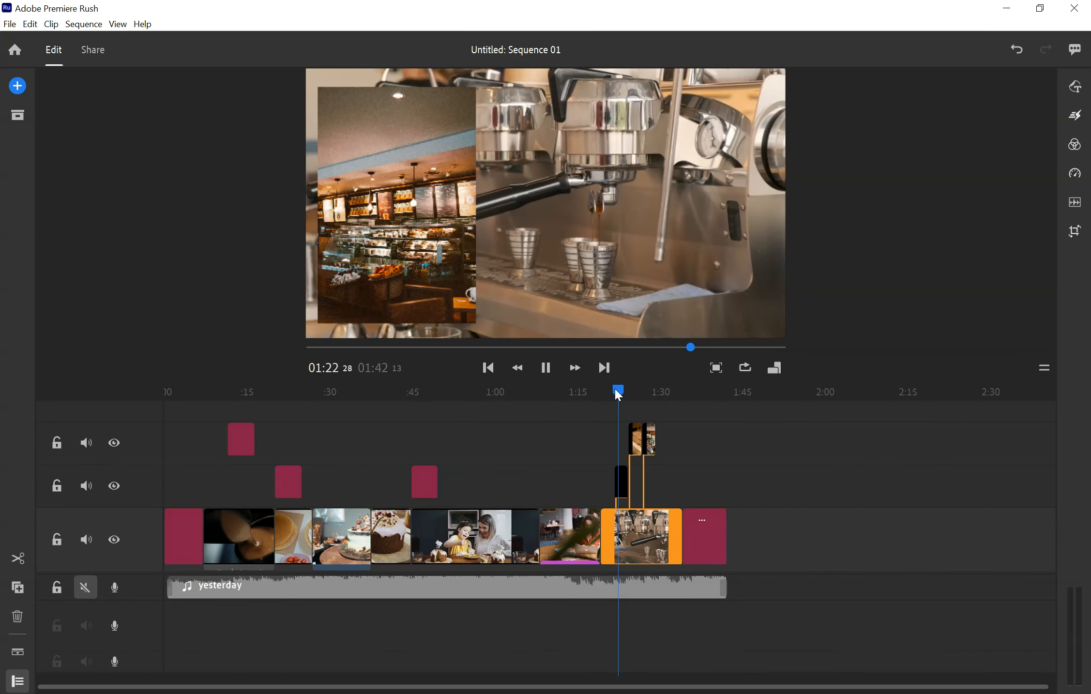
key("space")
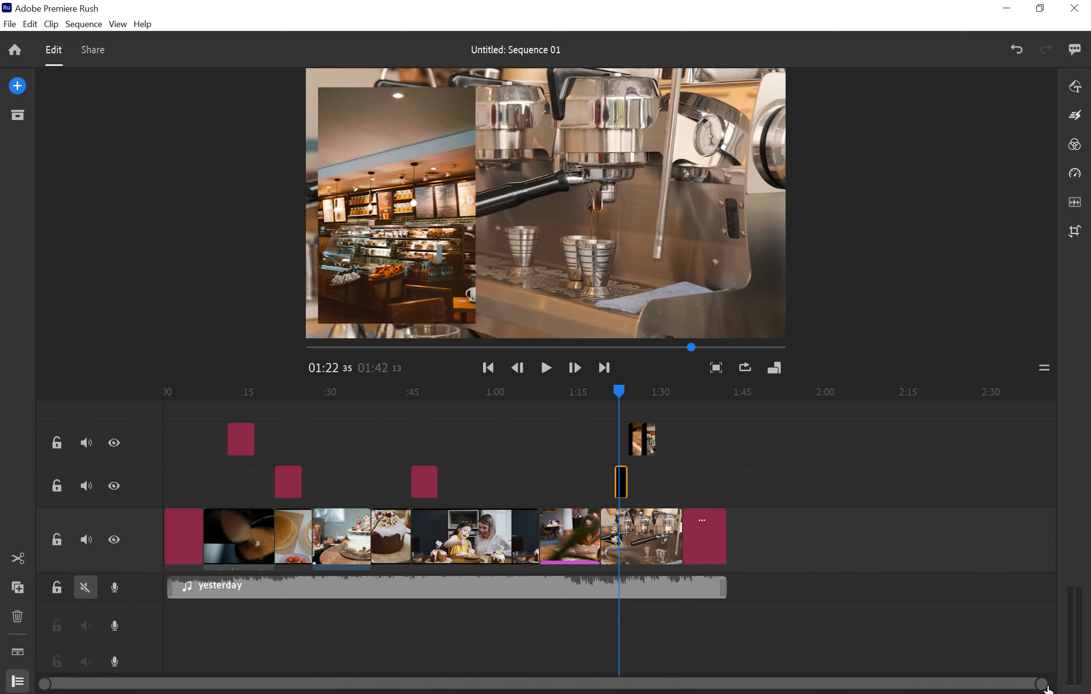
- Add a Dissolve transition to both ends of the bakery counter overlay and play it back
left_click_drag(1042, 684, 714, 674)
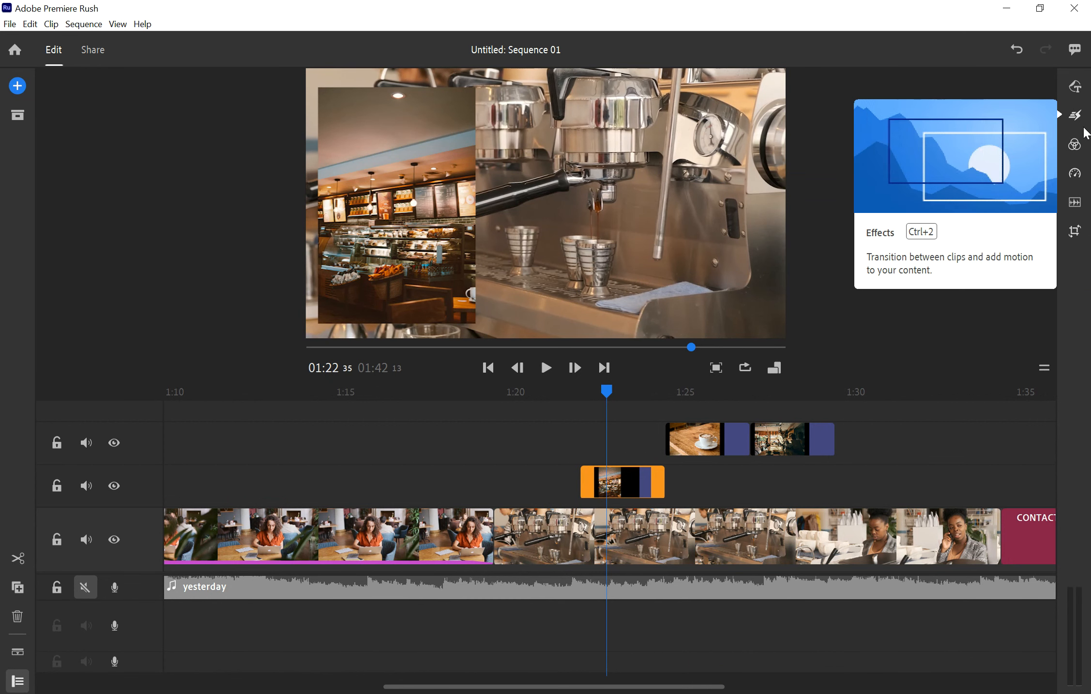
left_click(1075, 116)
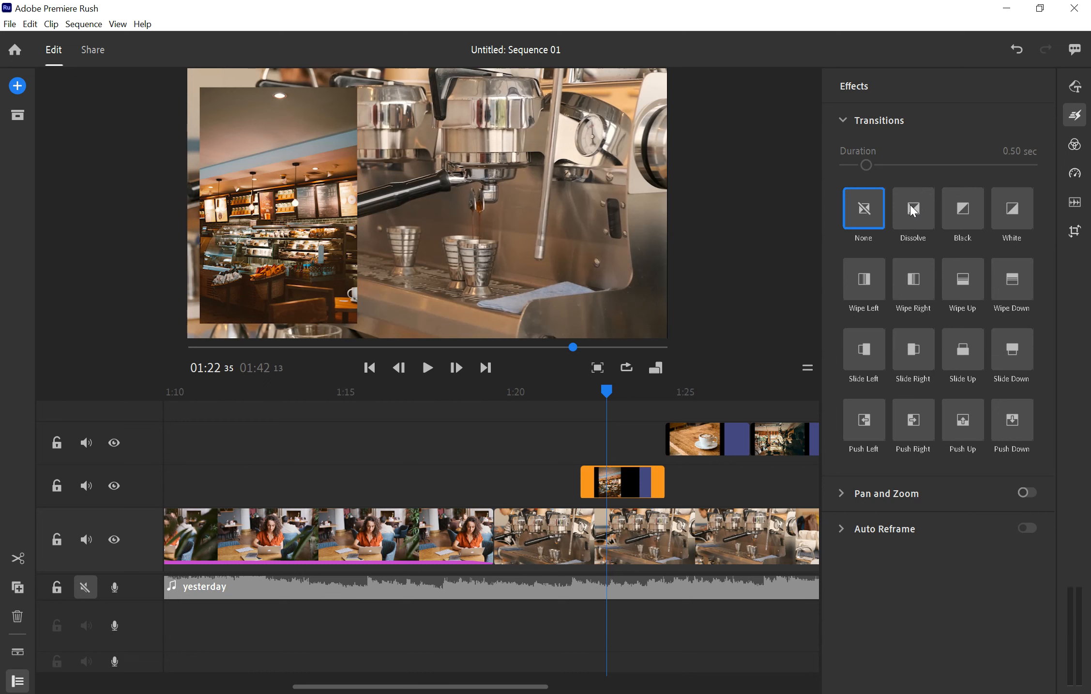
left_click(912, 209)
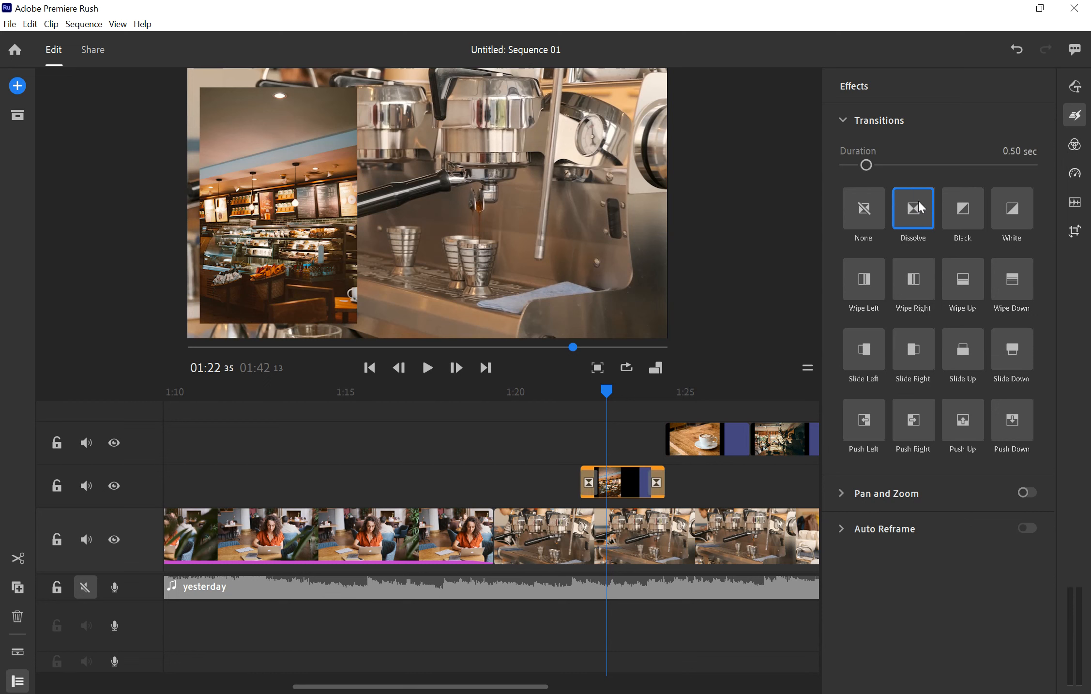
left_click(588, 482)
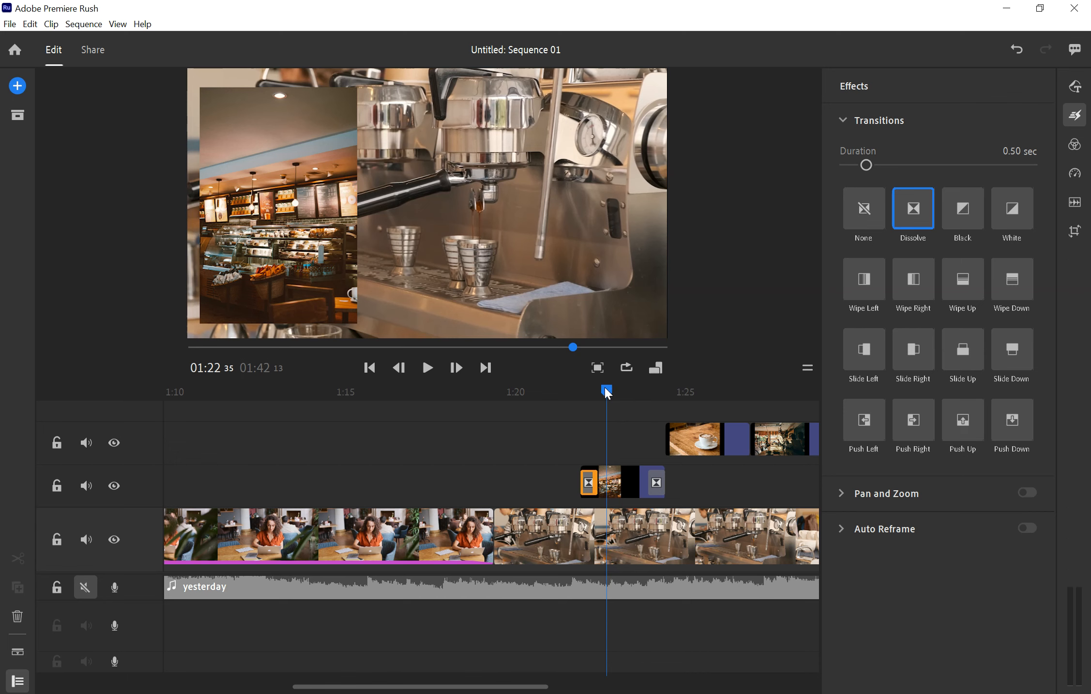
left_click_drag(605, 388, 568, 399)
key("space")
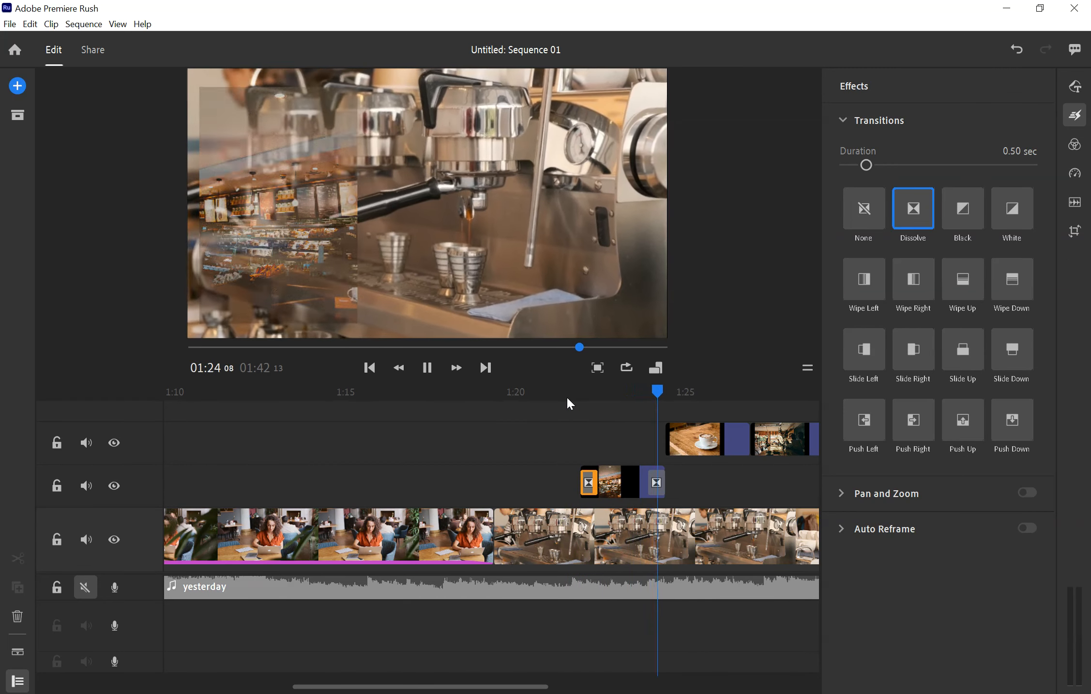
key("space")
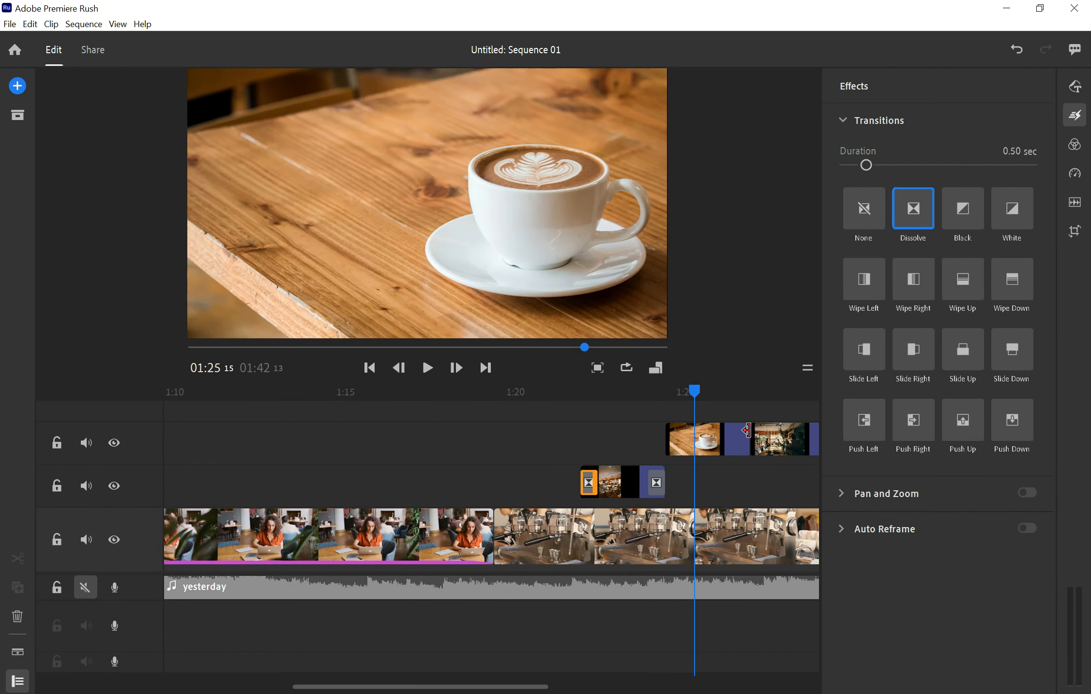
- Scale the coffee cup overlay down to just over a third of the frame width and place it in the frame's lower right
left_click(773, 439)
left_click(702, 441)
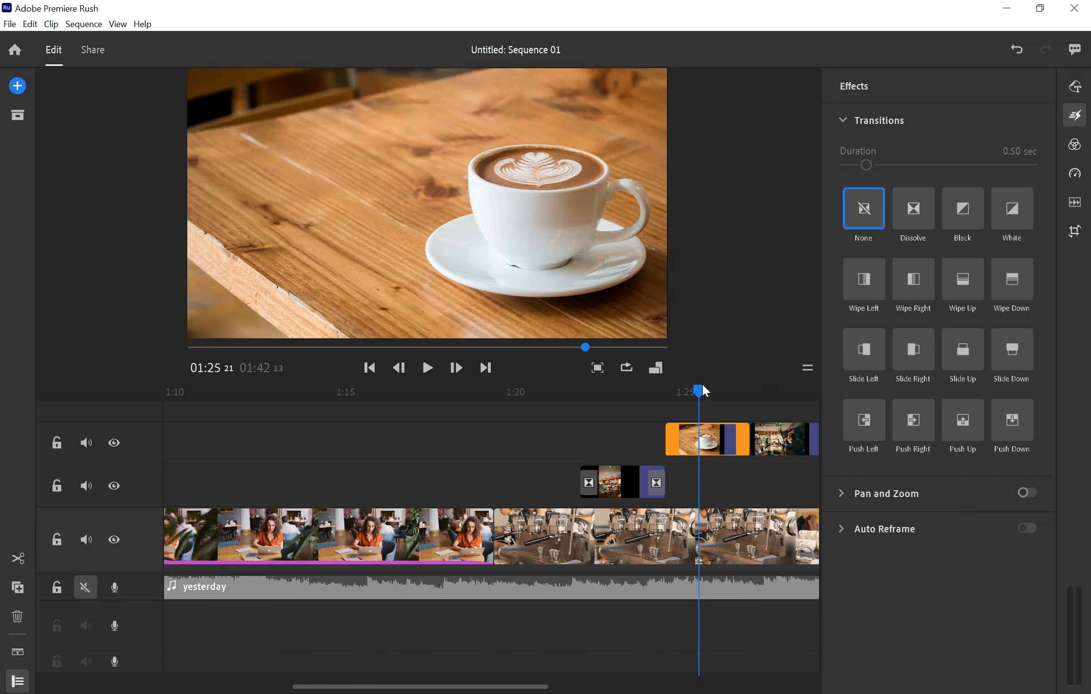
mouse_move(702, 390)
left_mouse_down()
mouse_move(660, 398)
mouse_move(695, 396)
left_mouse_up()
left_click(699, 432)
left_click(526, 178)
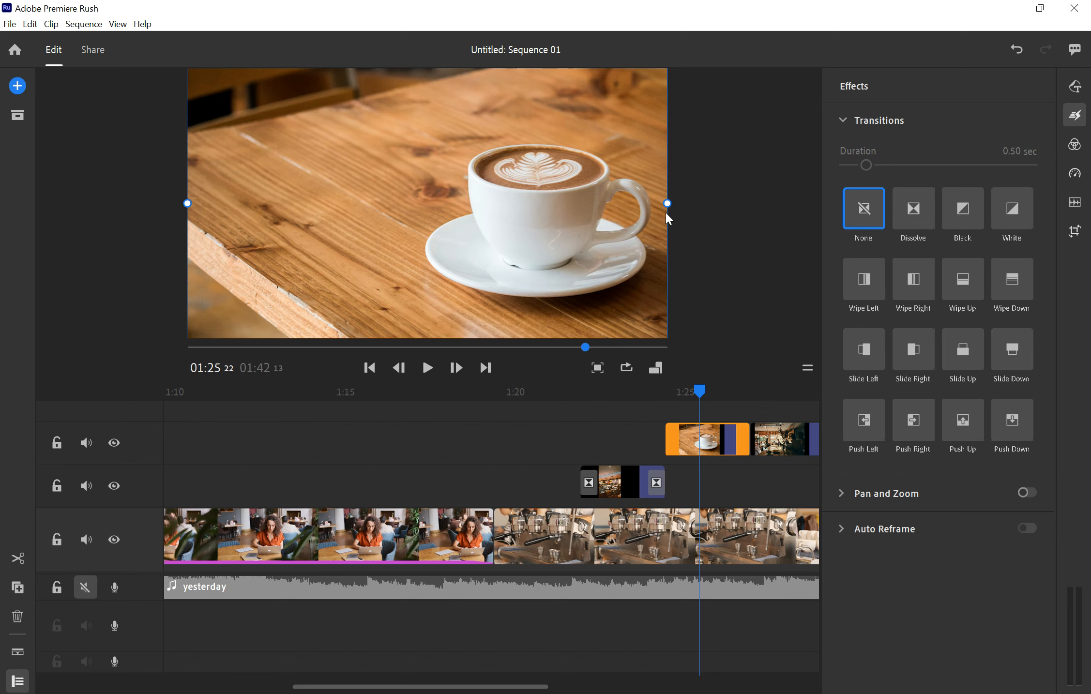
left_click_drag(668, 203, 518, 213)
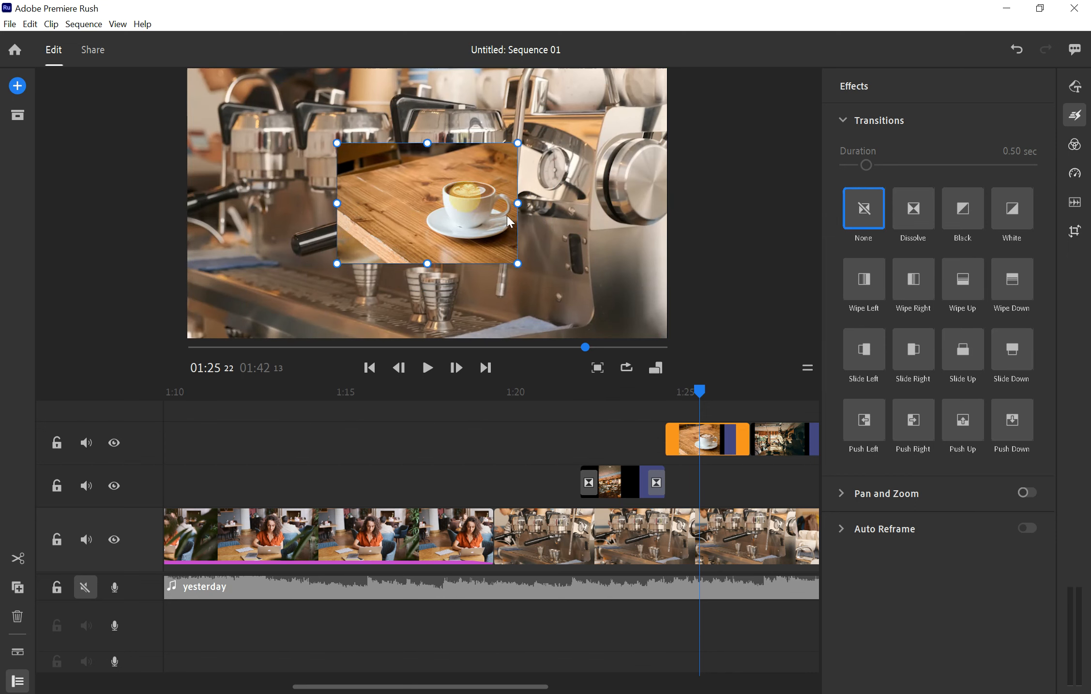
left_click_drag(455, 200, 552, 266)
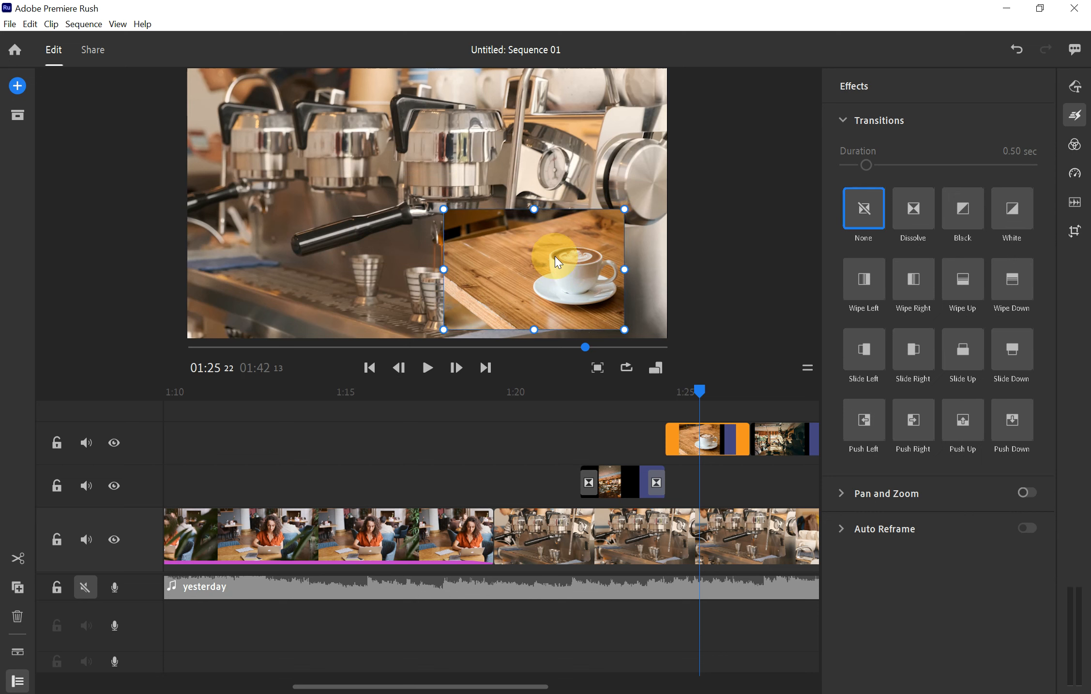
- Scale the café interior overlay down to about a third of the frame width and place it in the frame's upper right
left_click(774, 429)
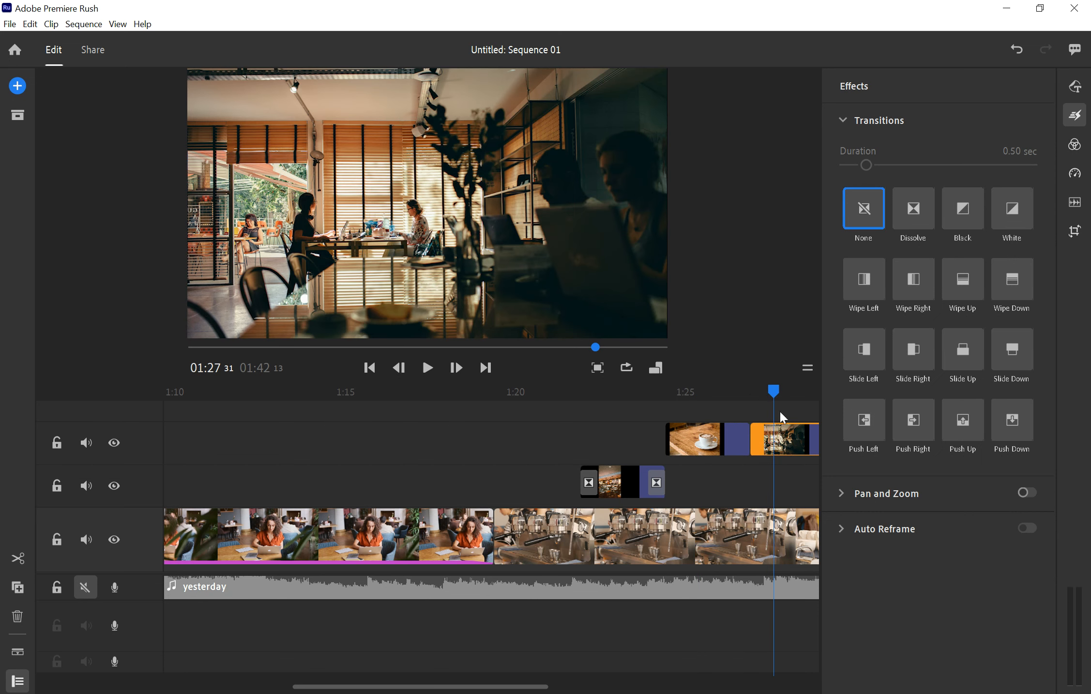
left_click(594, 249)
left_click_drag(187, 201, 367, 206)
left_click_drag(476, 215, 575, 157)
left_click(569, 140)
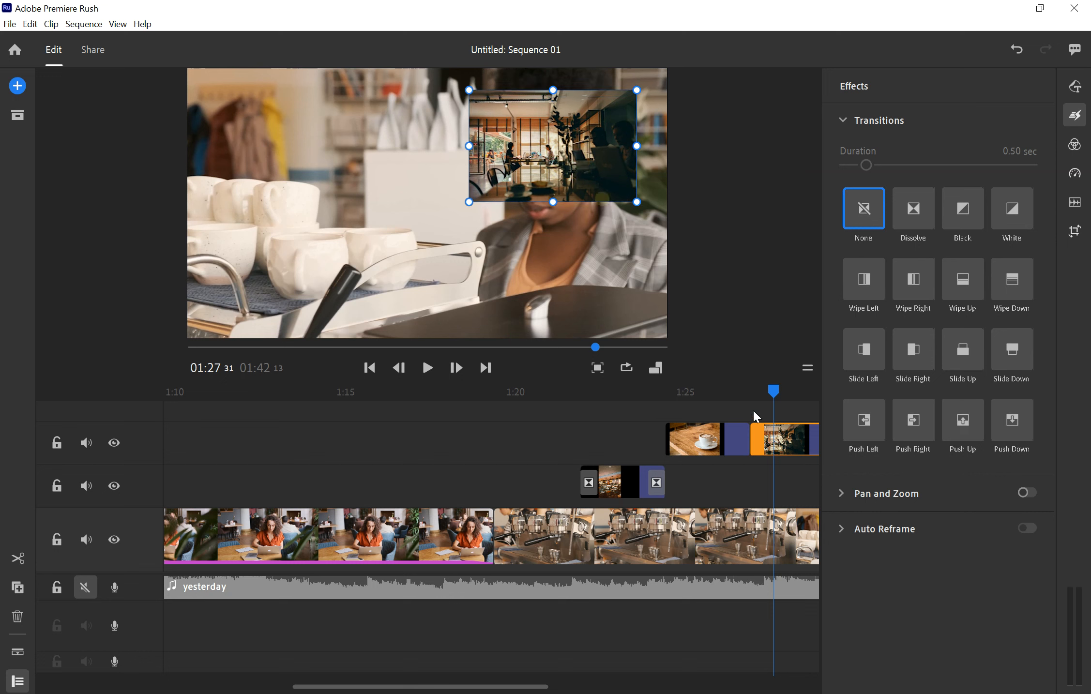
- Move the café interior clip directly below the coffee cup clip so both overlays run simultaneously, and play them back
left_click_drag(785, 442, 707, 474)
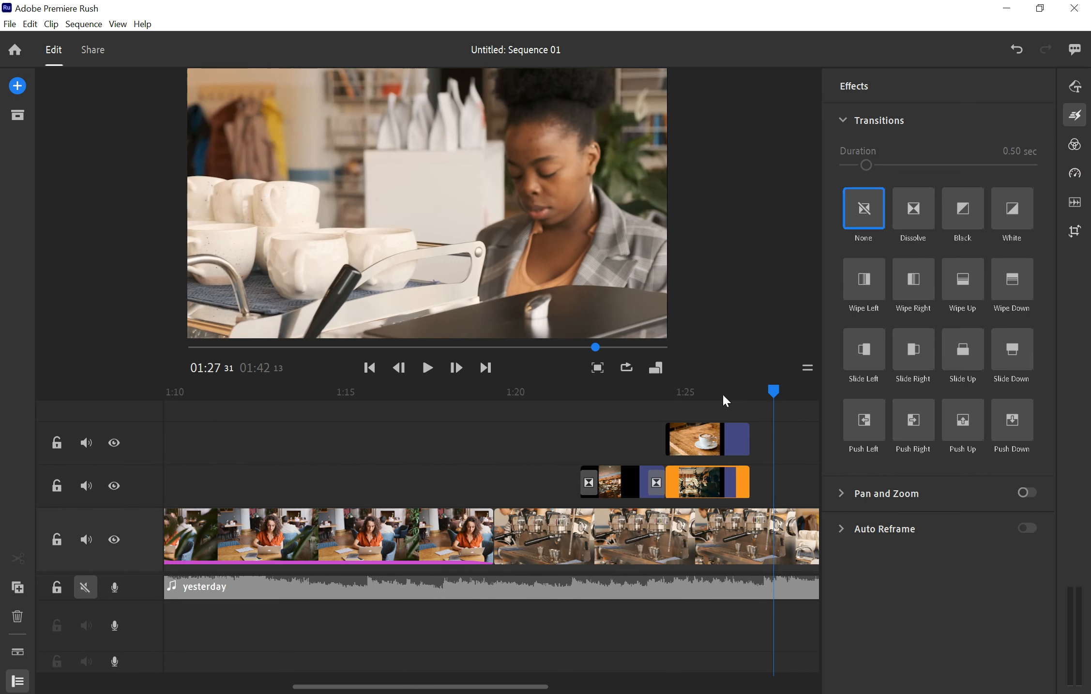
left_click(667, 387)
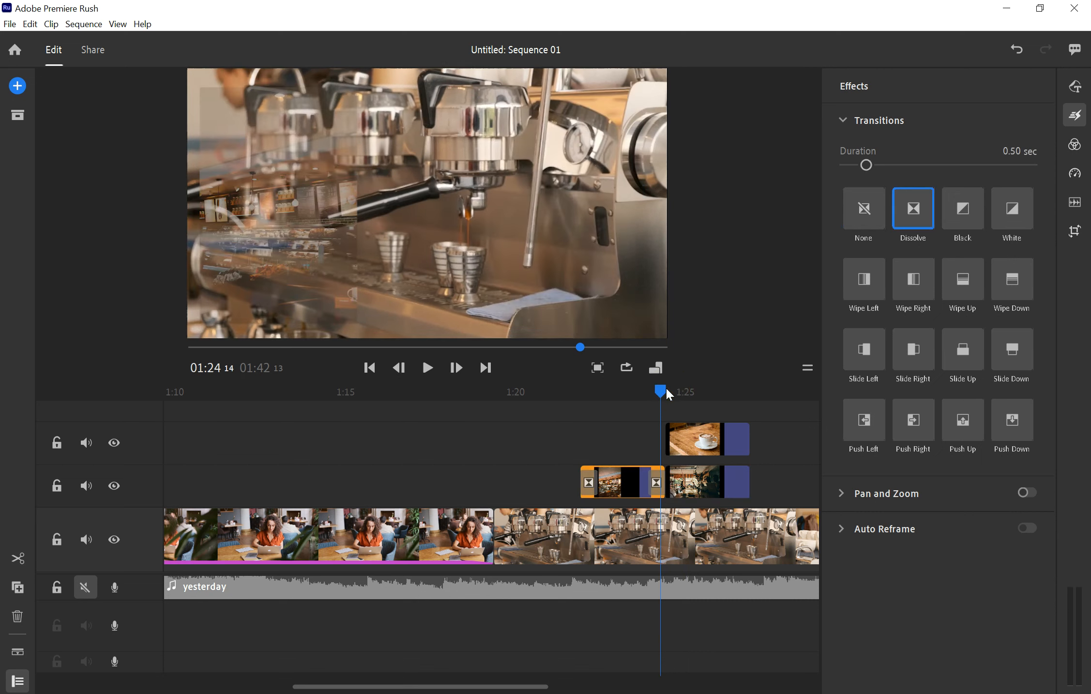
key("space")
key("space")
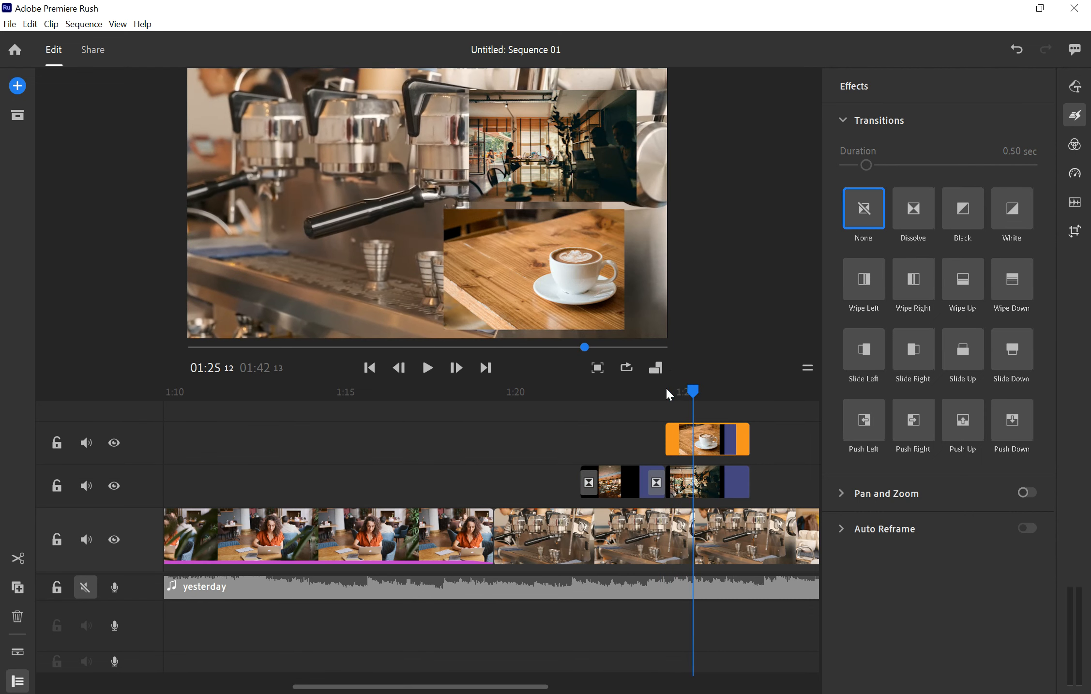
- Try selecting the café interior and coffee cup overlays in both the preview and the timeline
left_click(581, 148)
left_click(571, 135)
left_click(717, 472)
left_click(706, 487)
left_click(544, 255)
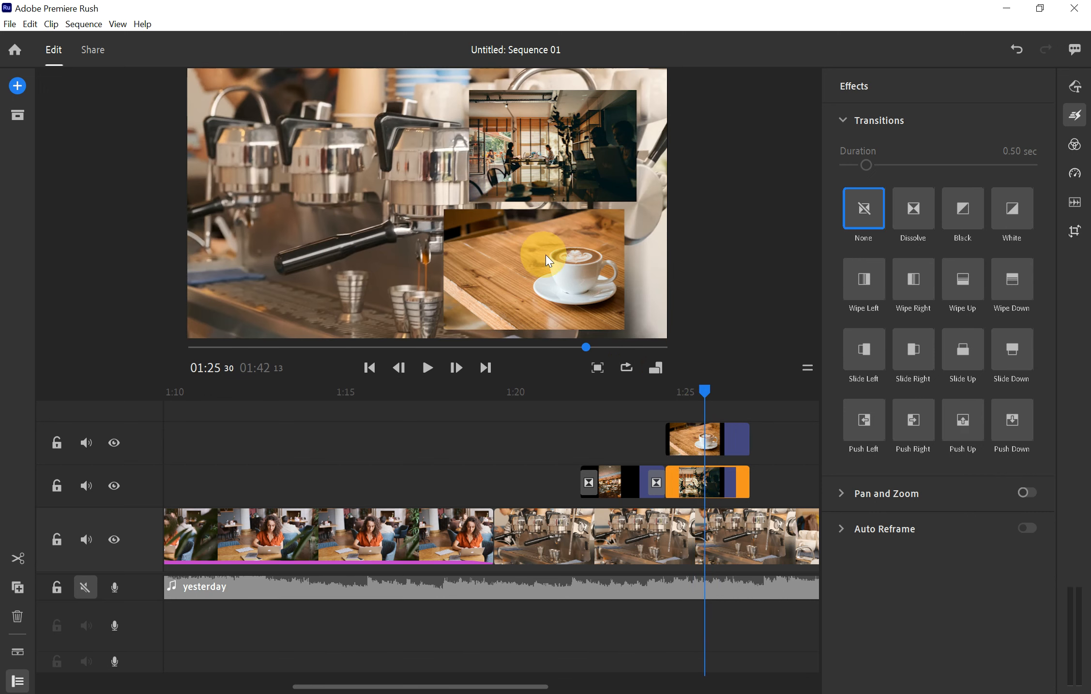
left_click(693, 474)
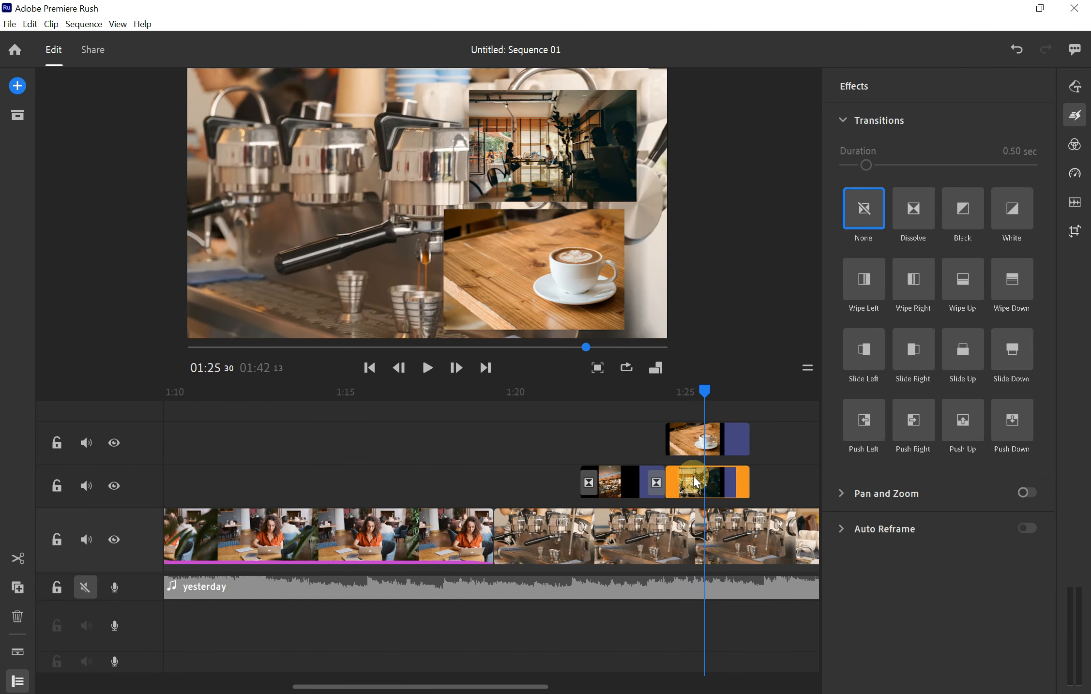
left_click(563, 265)
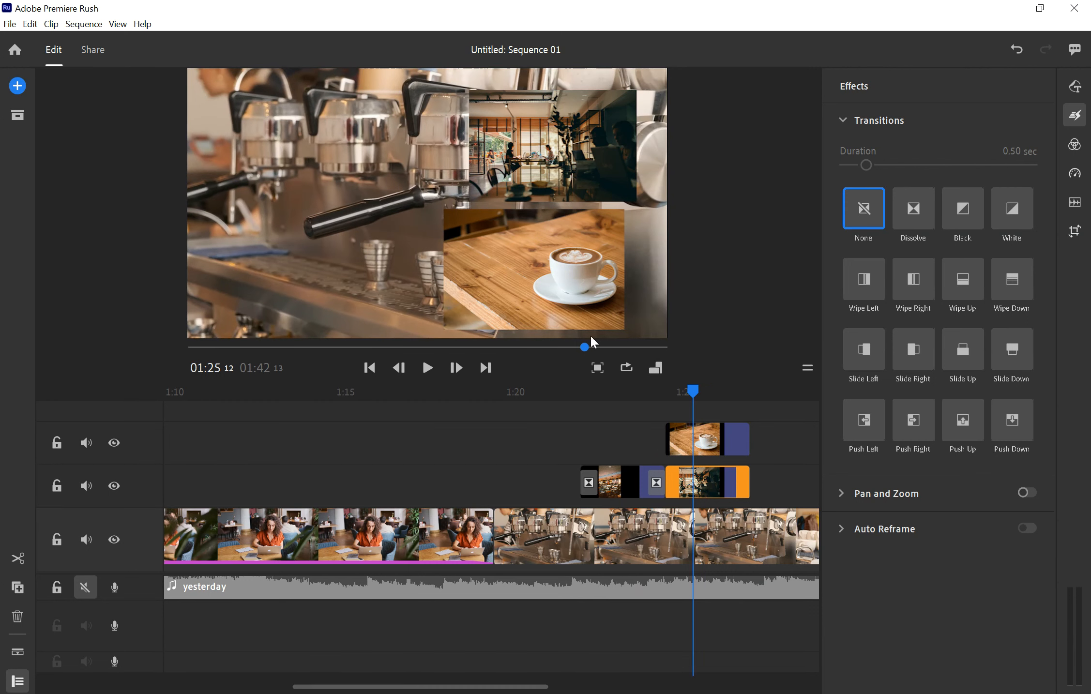
- Try the Desaturated and Mono color presets on the espresso machine clip behind the overlays
left_click(717, 539)
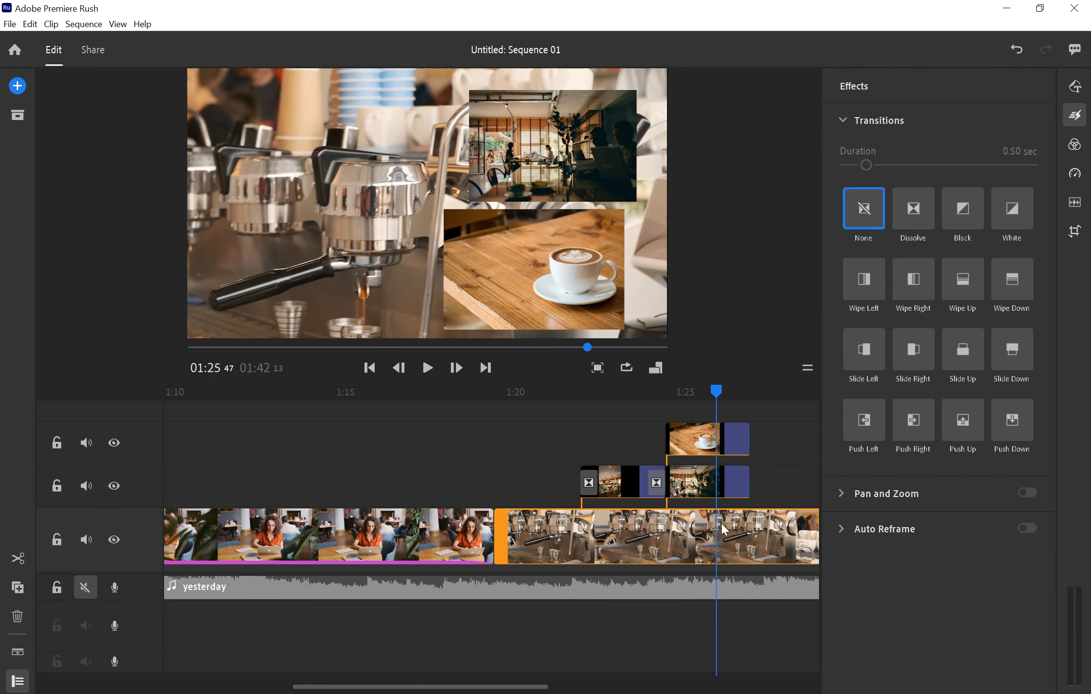
left_click(688, 538)
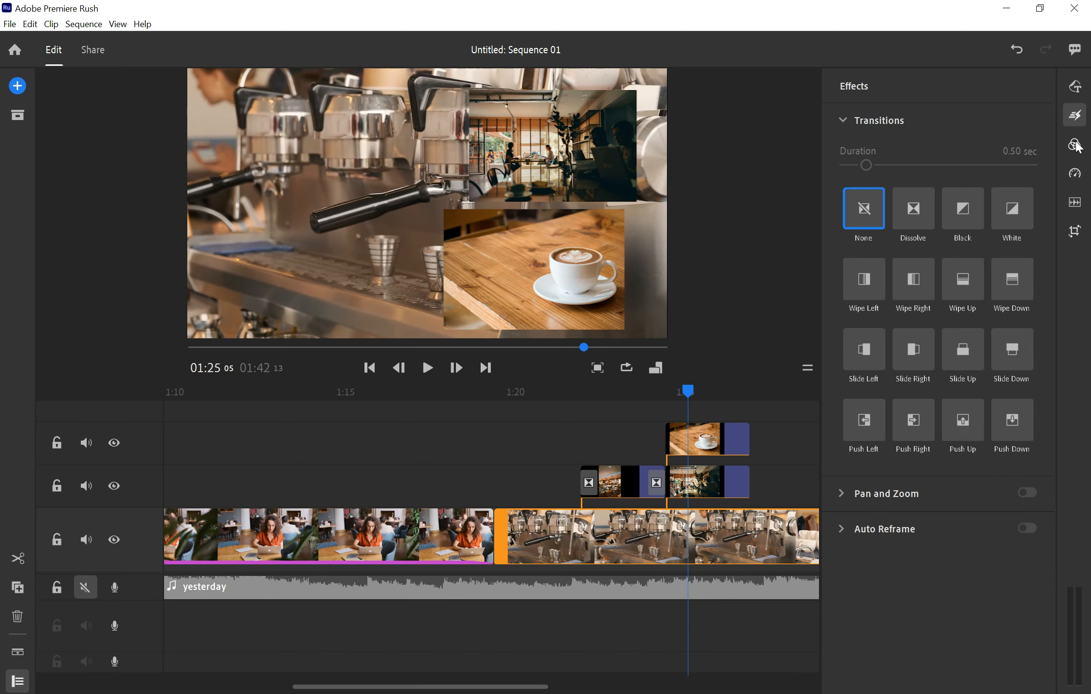
left_click(1075, 145)
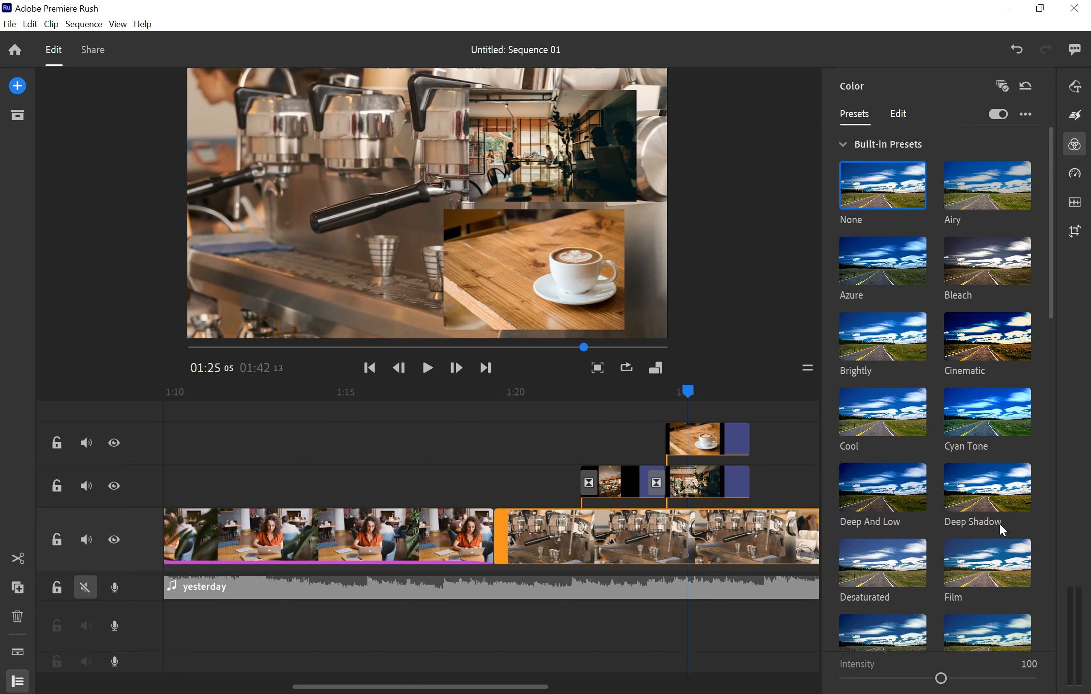
scroll(999, 523, "down", 3)
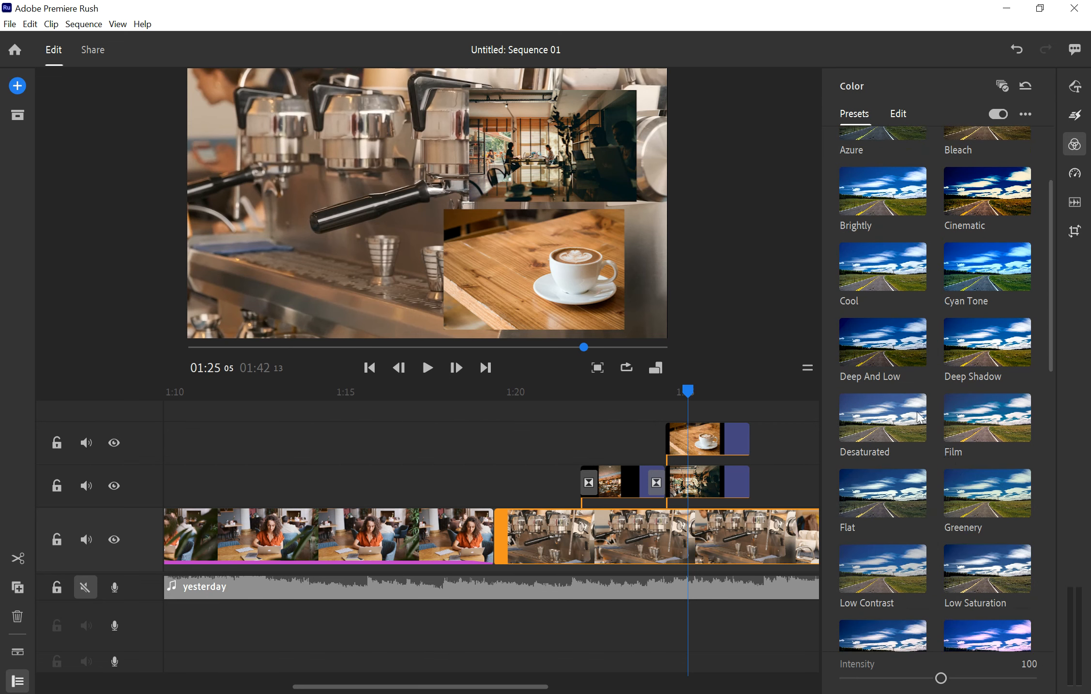
left_click(880, 416)
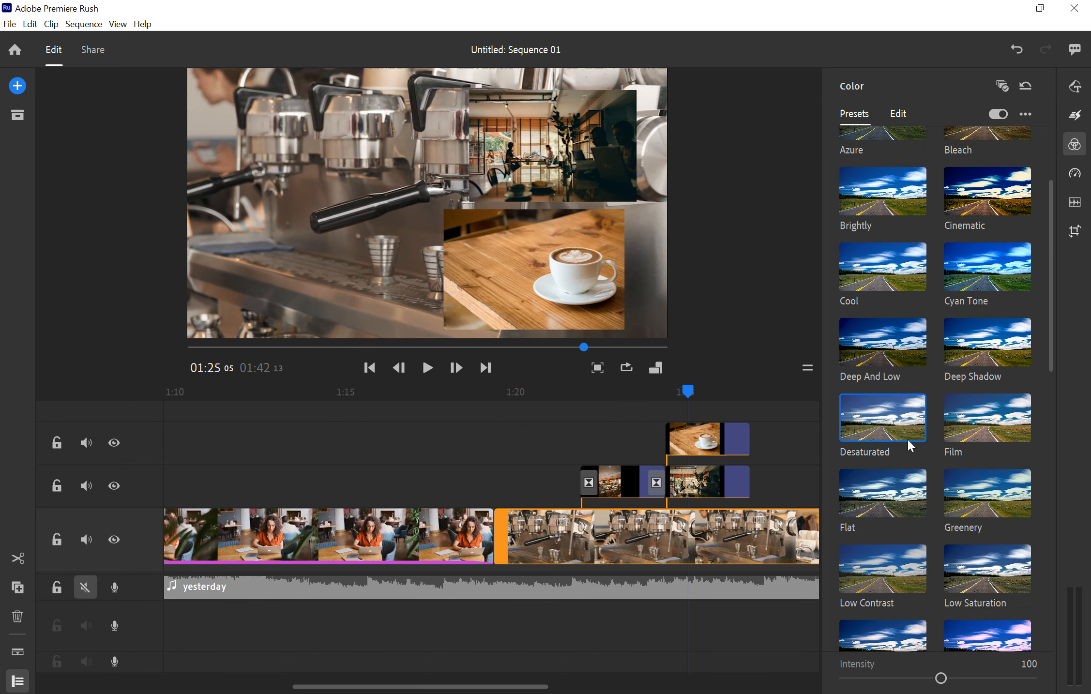
scroll(907, 438, "down", 3)
scroll(907, 440, "down", 3)
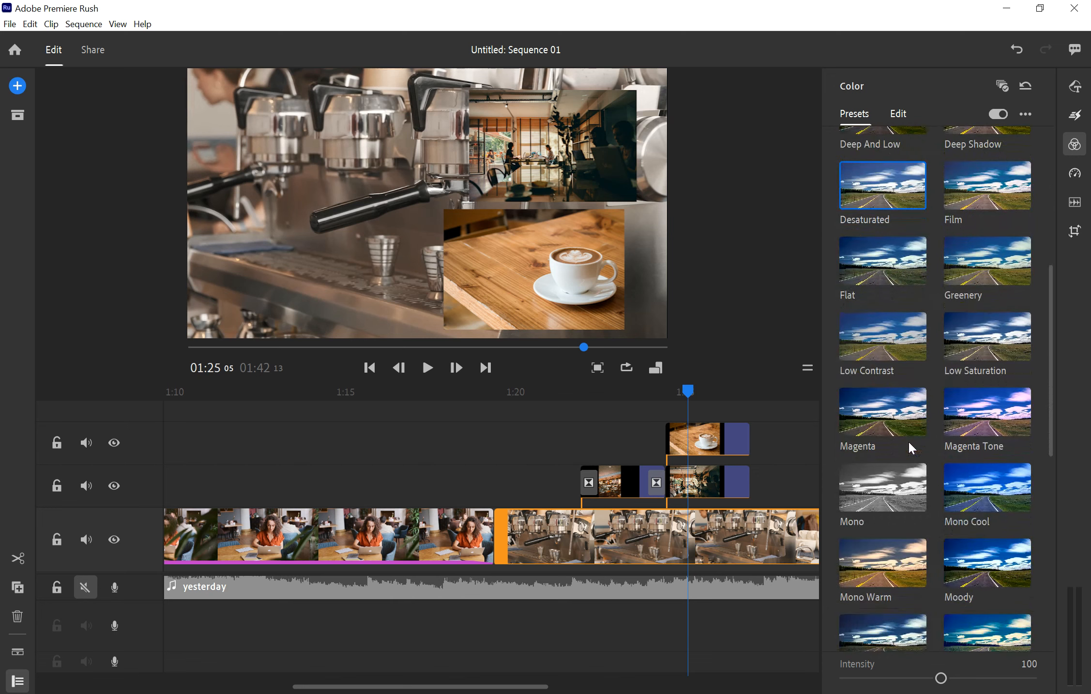
left_click(871, 414)
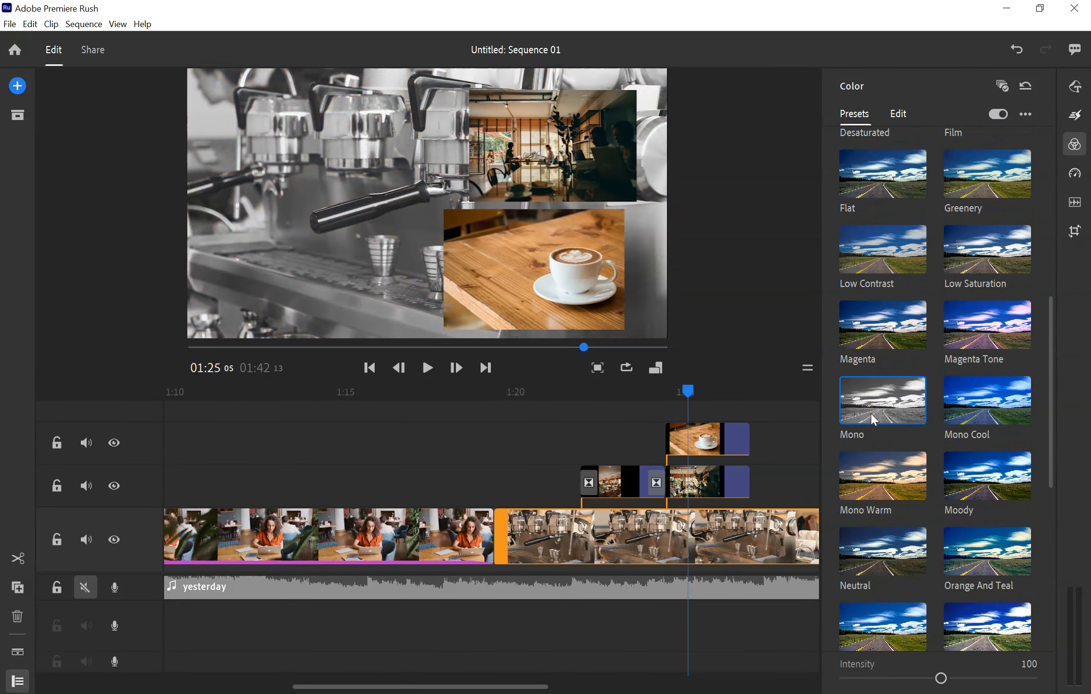
- Apply the Washed Out color preset to the espresso machine background clip at an intensity of 169
scroll(889, 421, "down", 2)
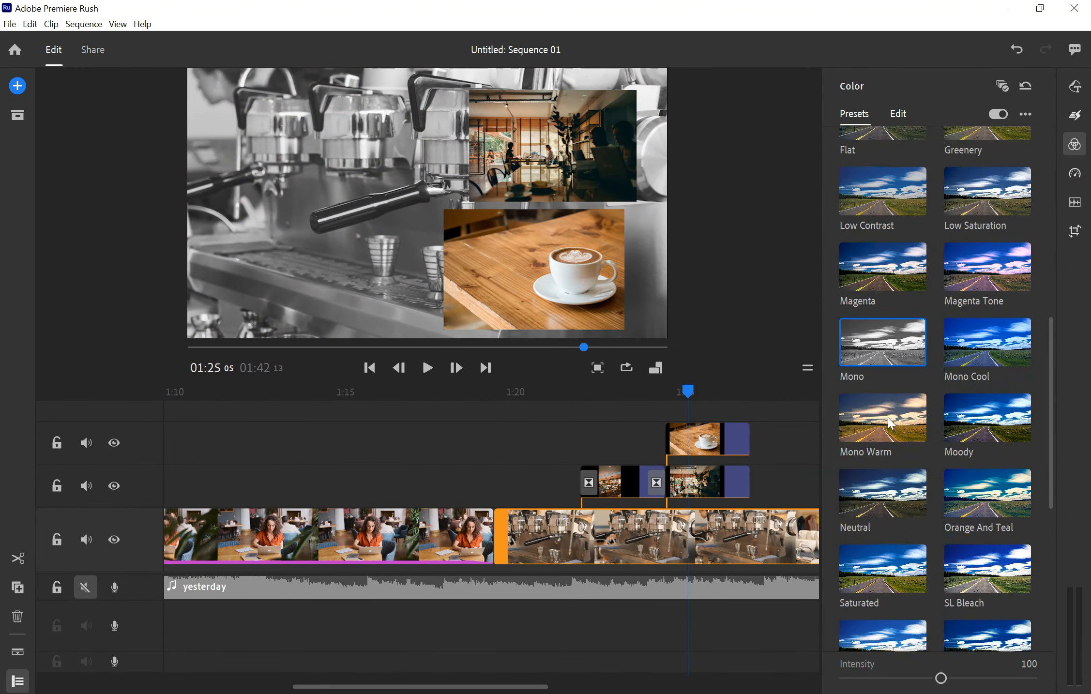
scroll(890, 421, "down", 2)
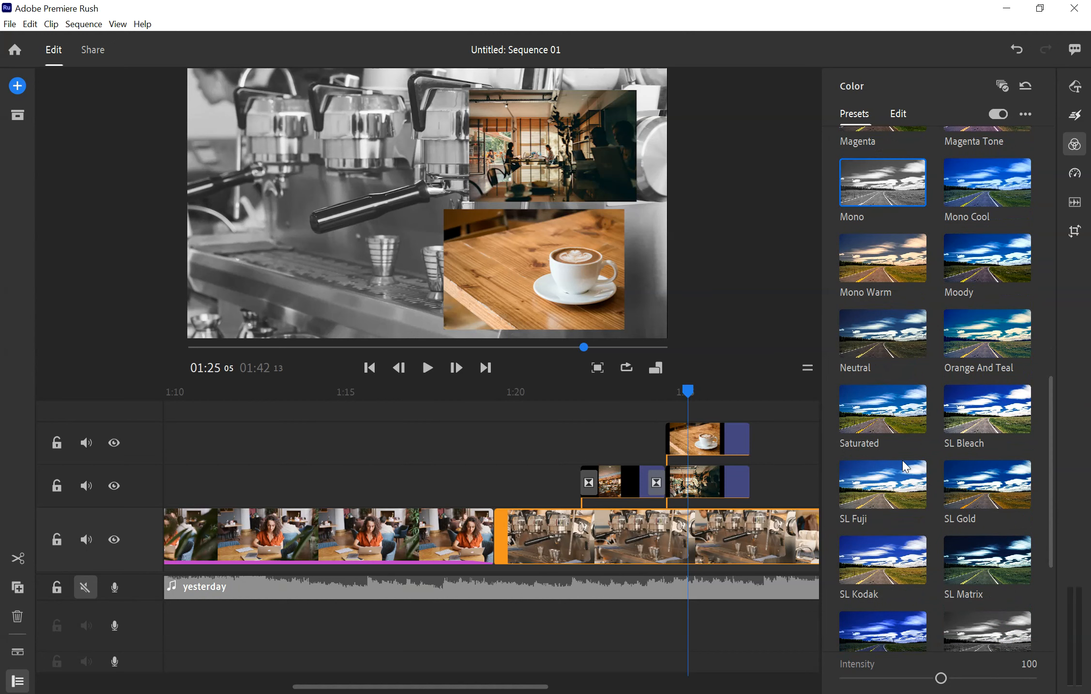
scroll(953, 513, "down", 4)
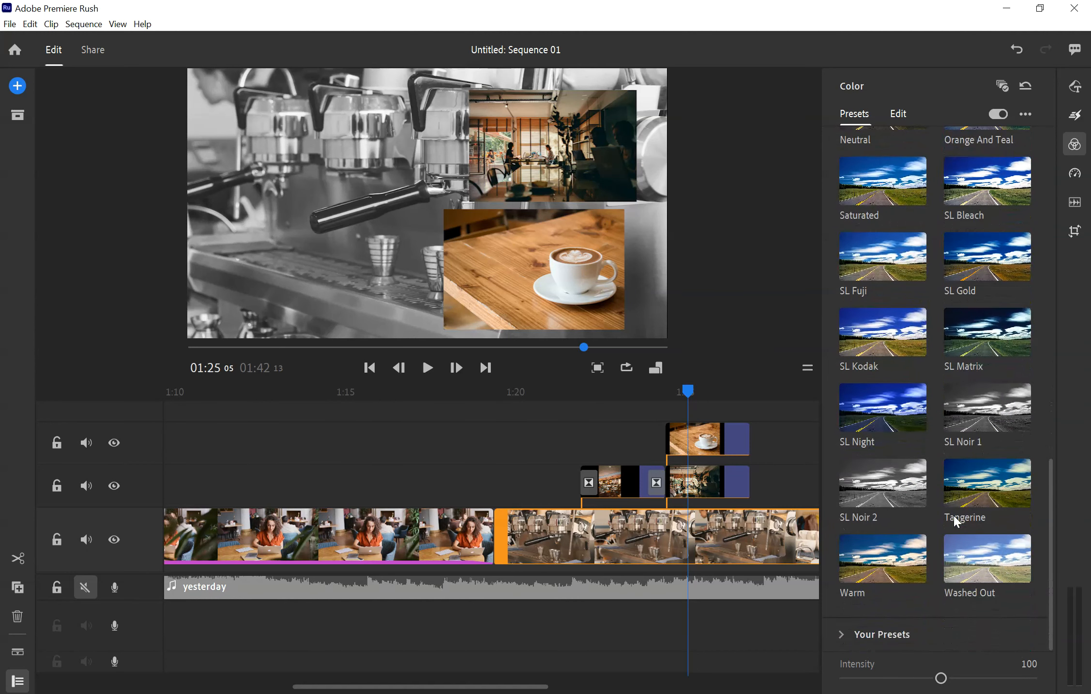
left_click(975, 562)
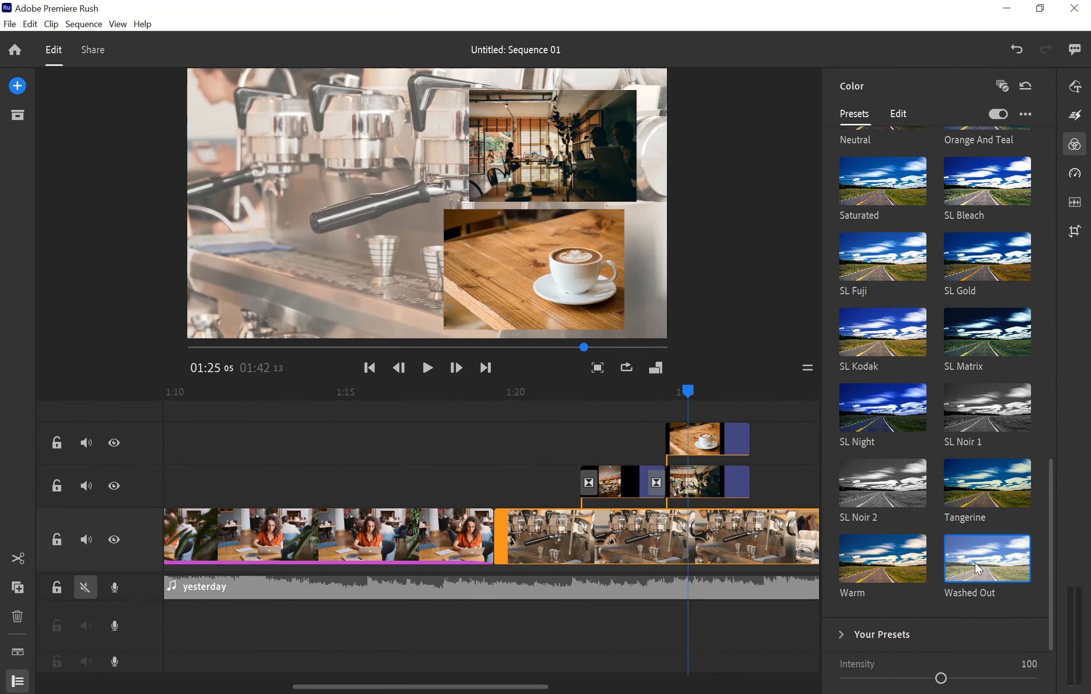
left_click_drag(941, 678, 1001, 683)
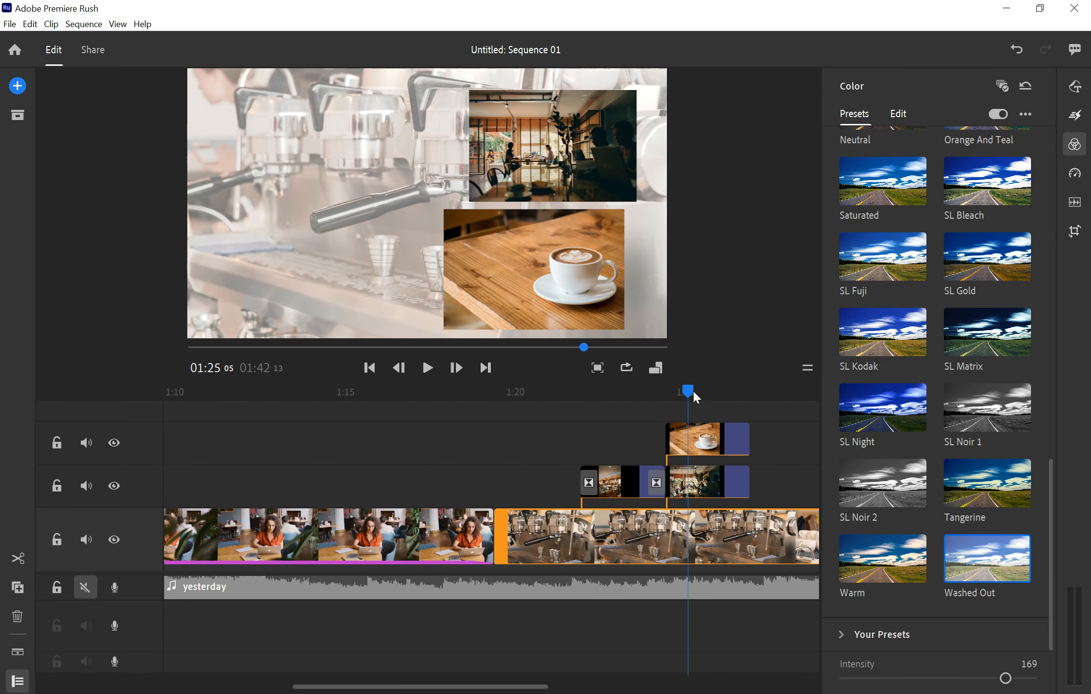
- Play back the overlay section from about 1:21 to check the recolored background
left_click_drag(693, 390, 584, 397)
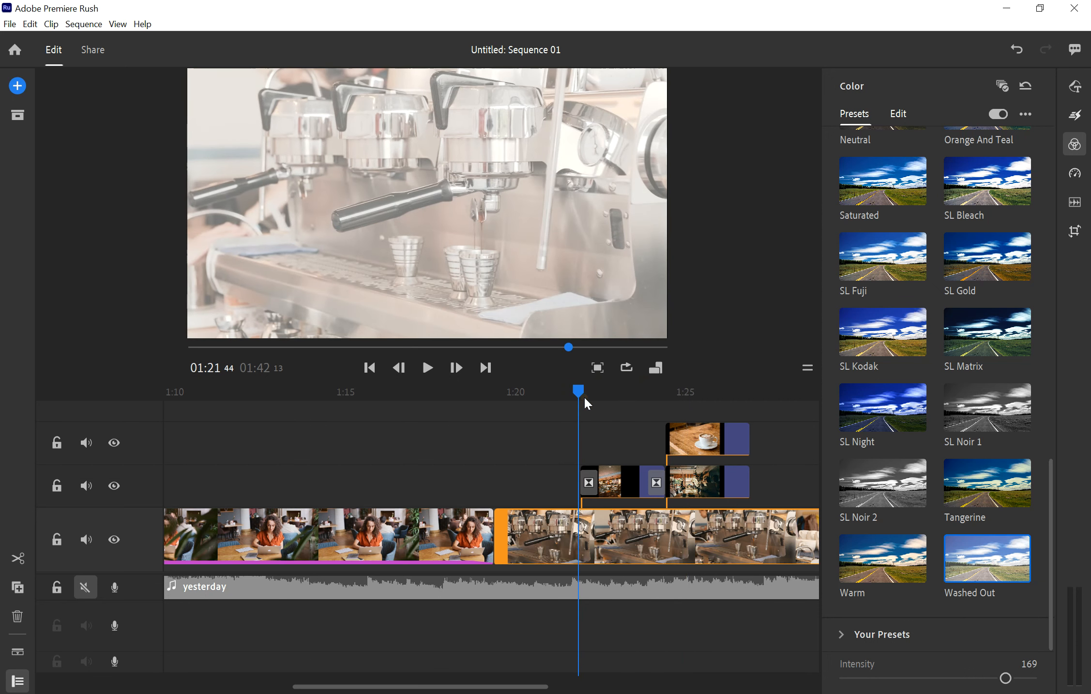
key("space")
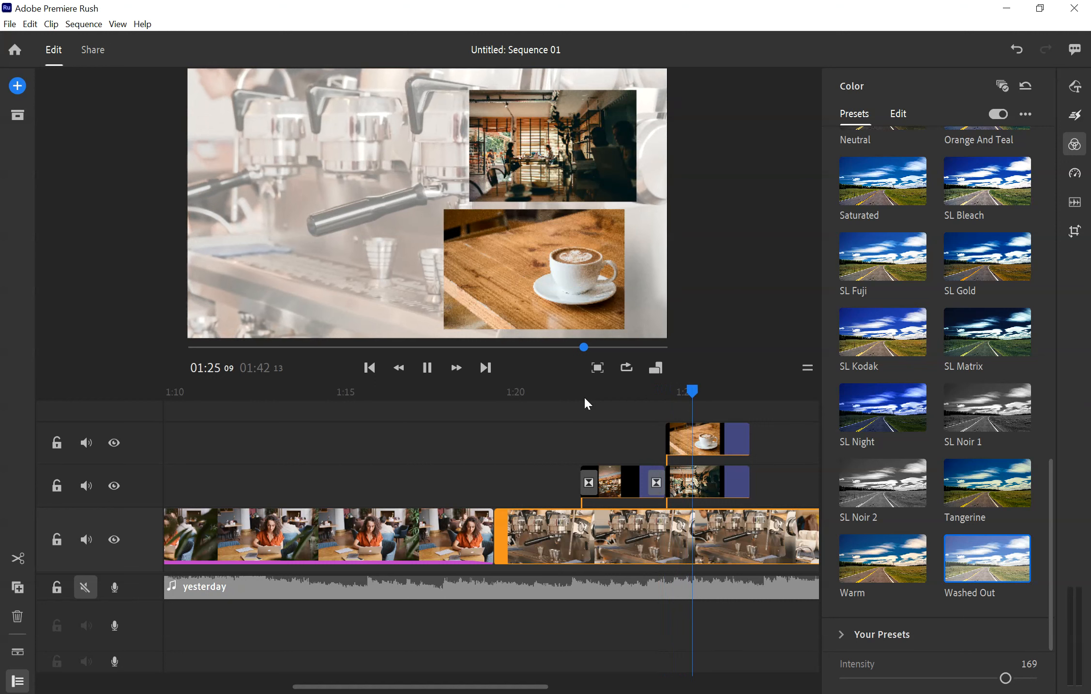
key("space")
- Select the coffee cup overlay and shift it slightly to the right within the frame
left_click(520, 141)
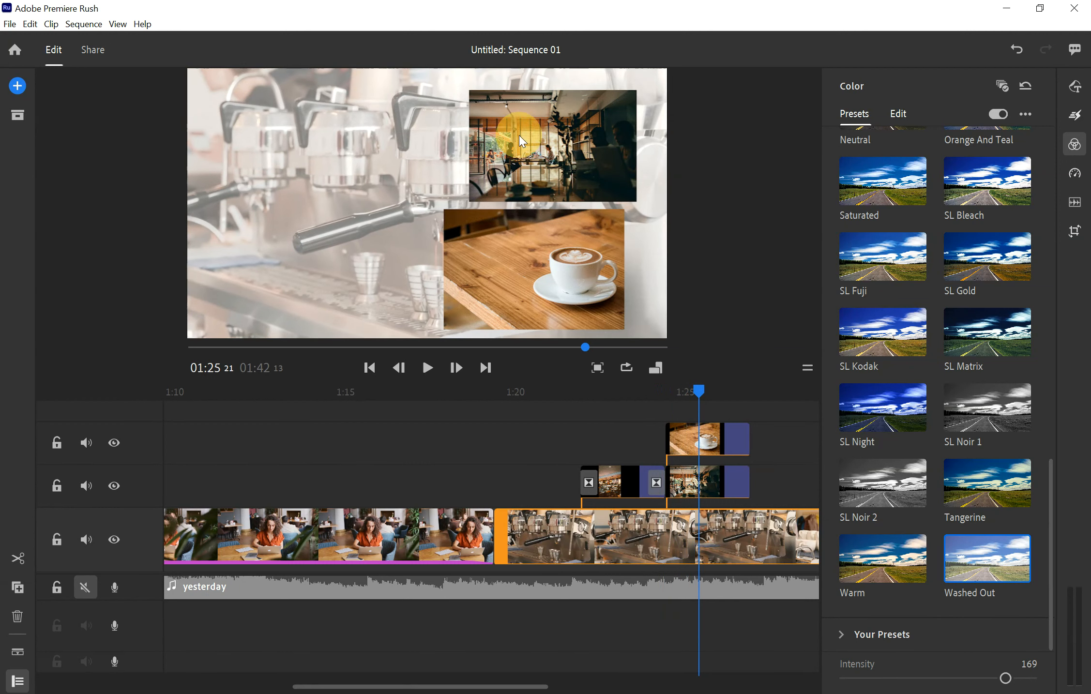
left_click(714, 450)
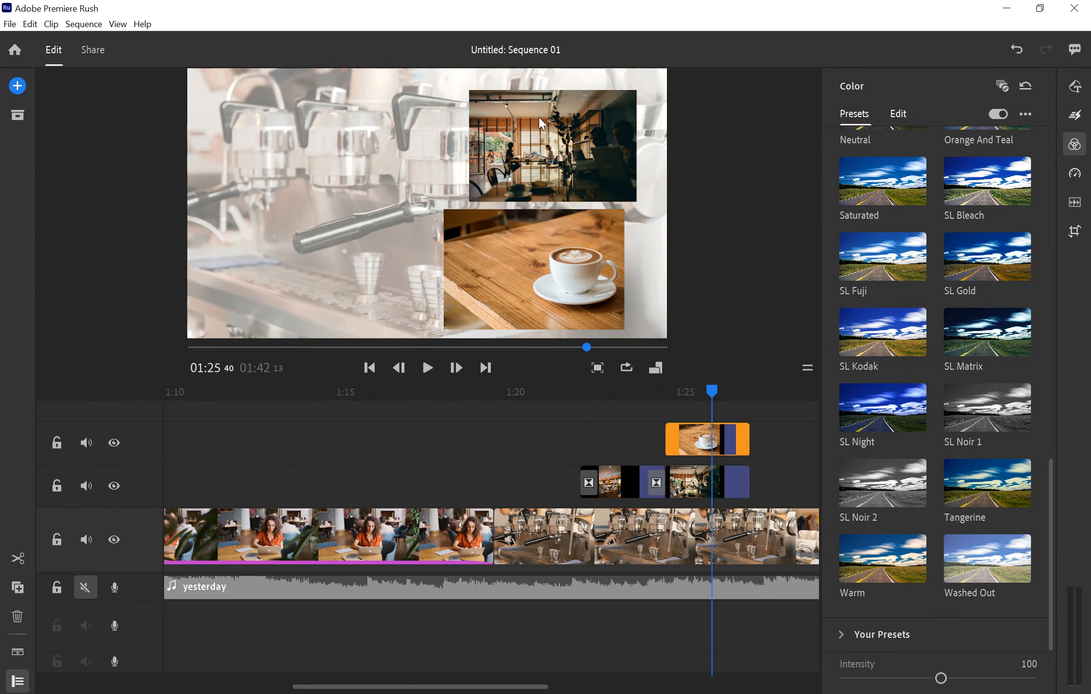
left_click(485, 269)
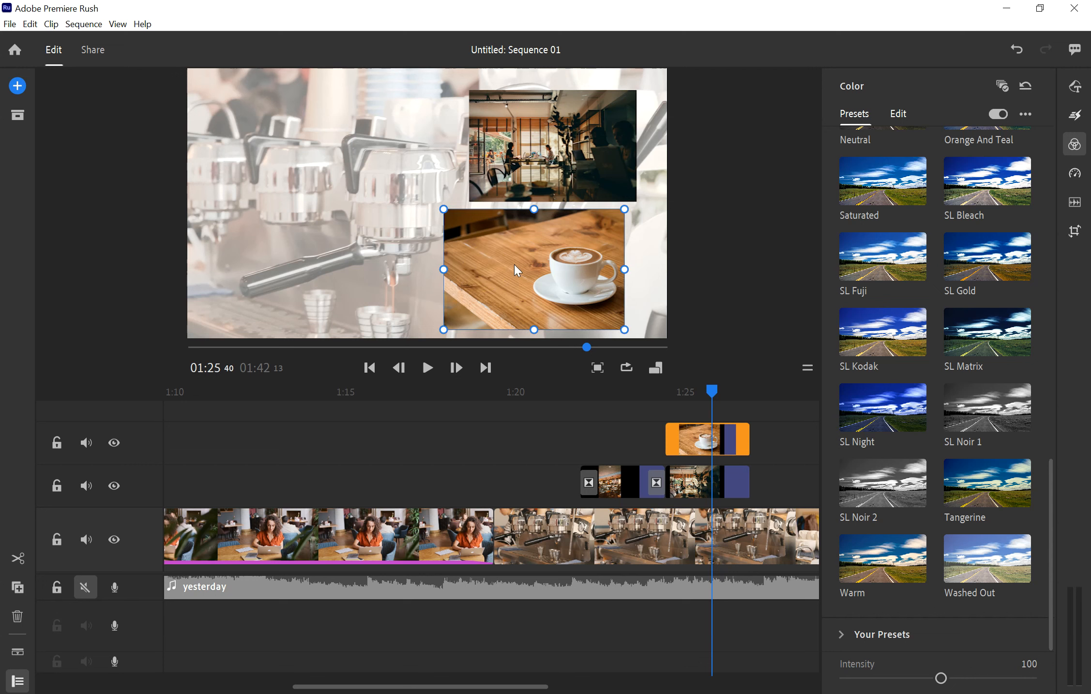
left_click(1075, 144)
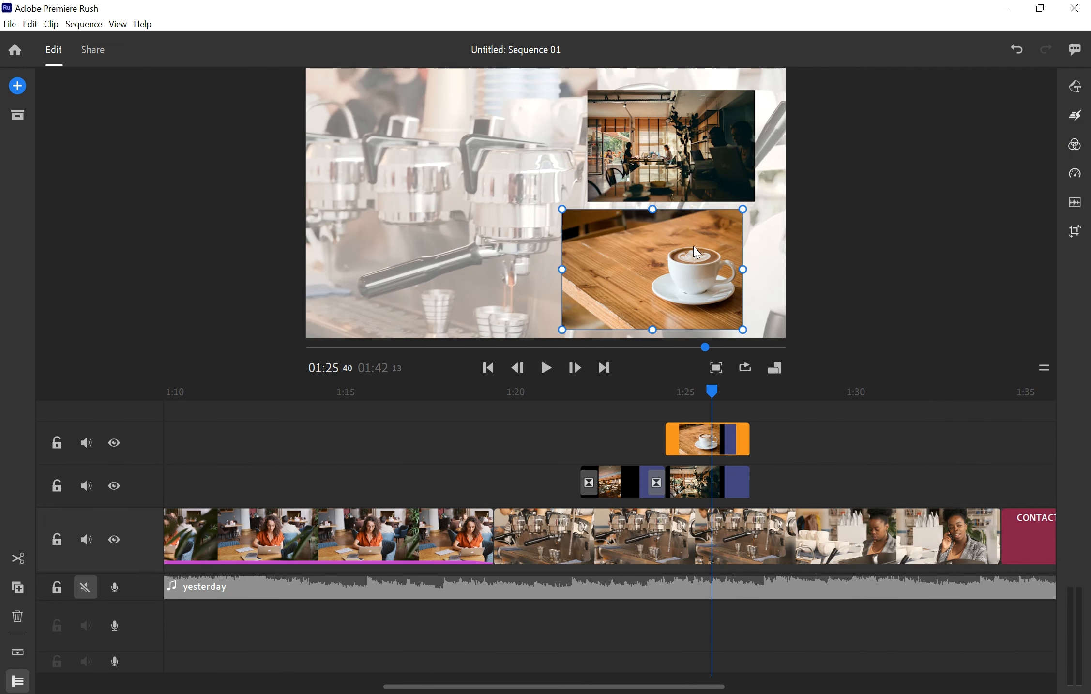
left_click_drag(694, 246, 710, 245)
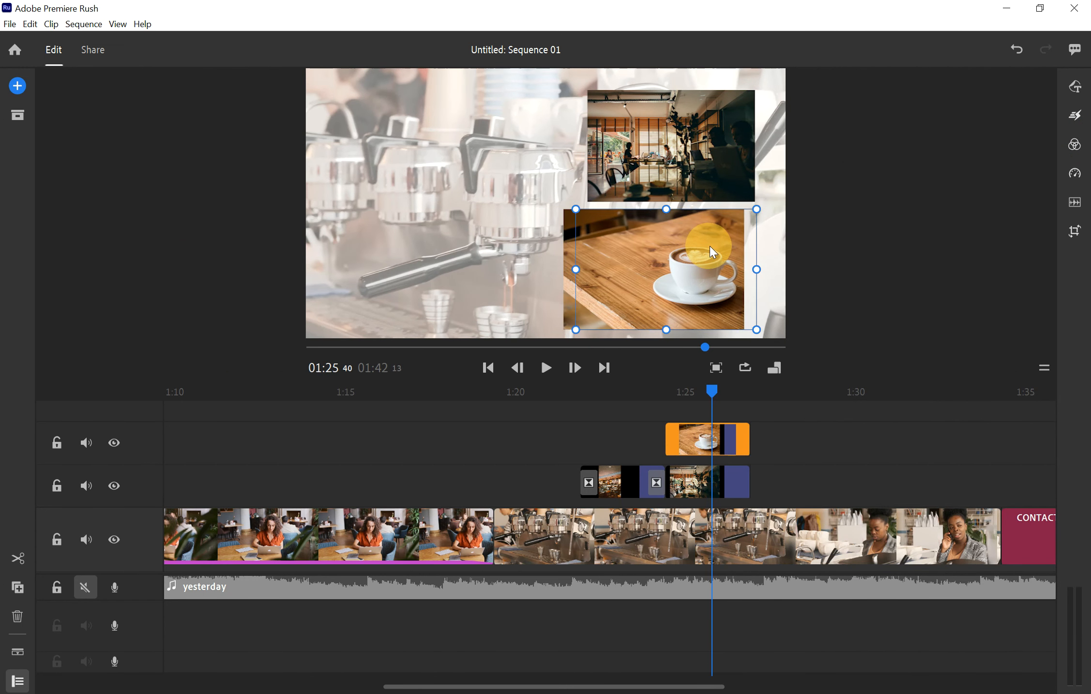
- Enlarge the café interior overlay slightly so its left edge lines up with the coffee cup image below it
left_click(576, 84)
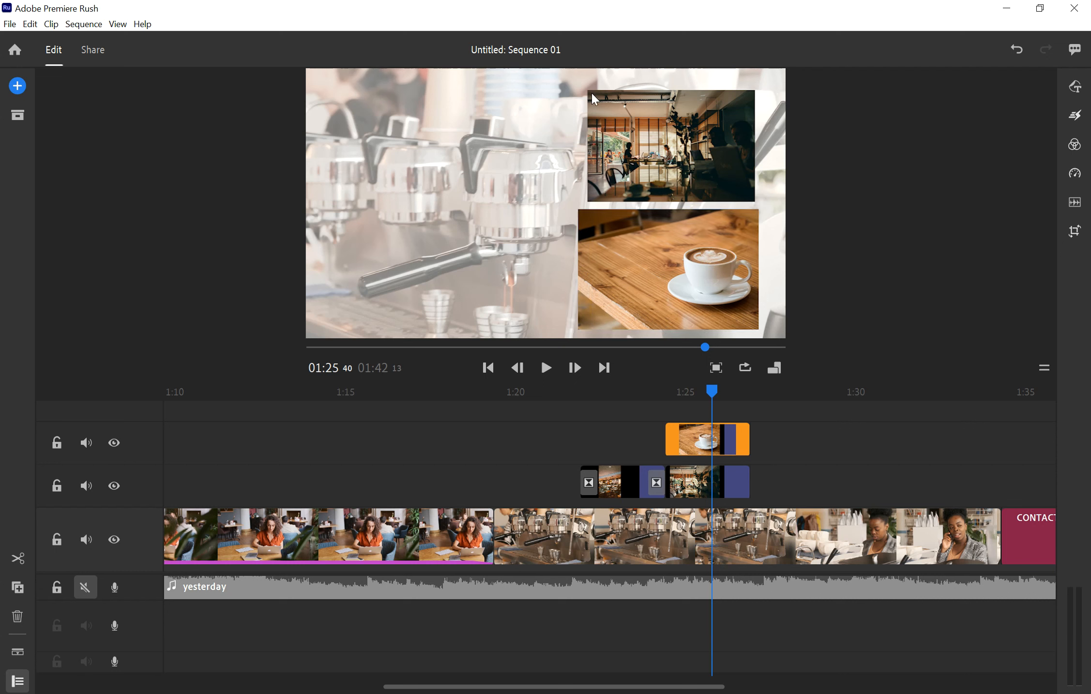
left_click(698, 471)
left_click(637, 137)
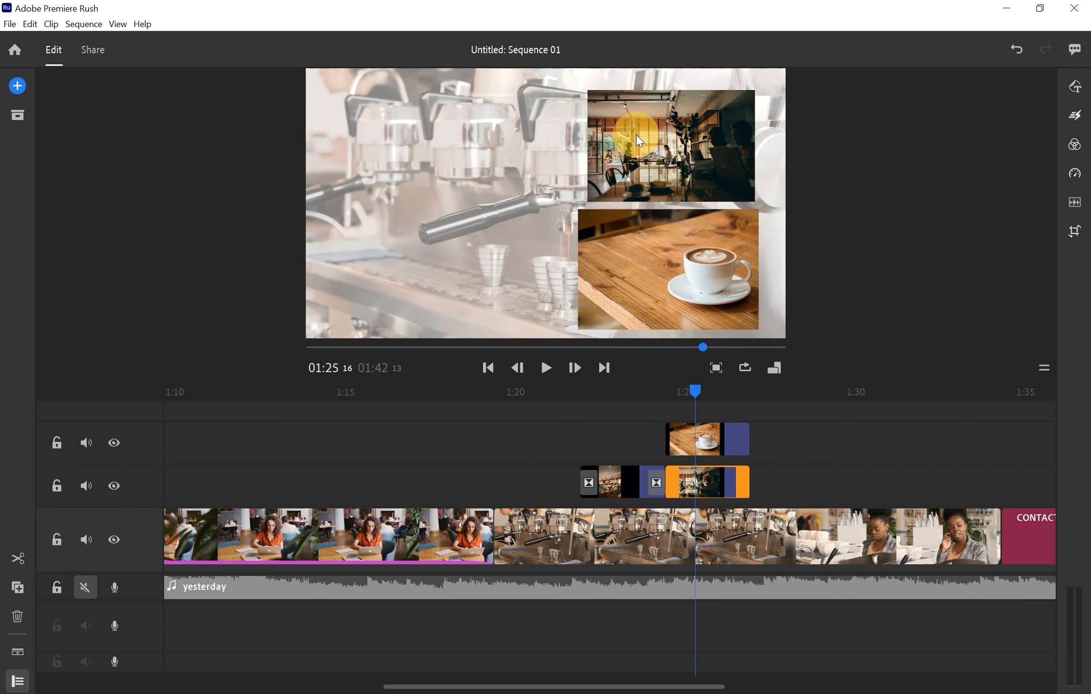
left_click_drag(587, 90, 576, 83)
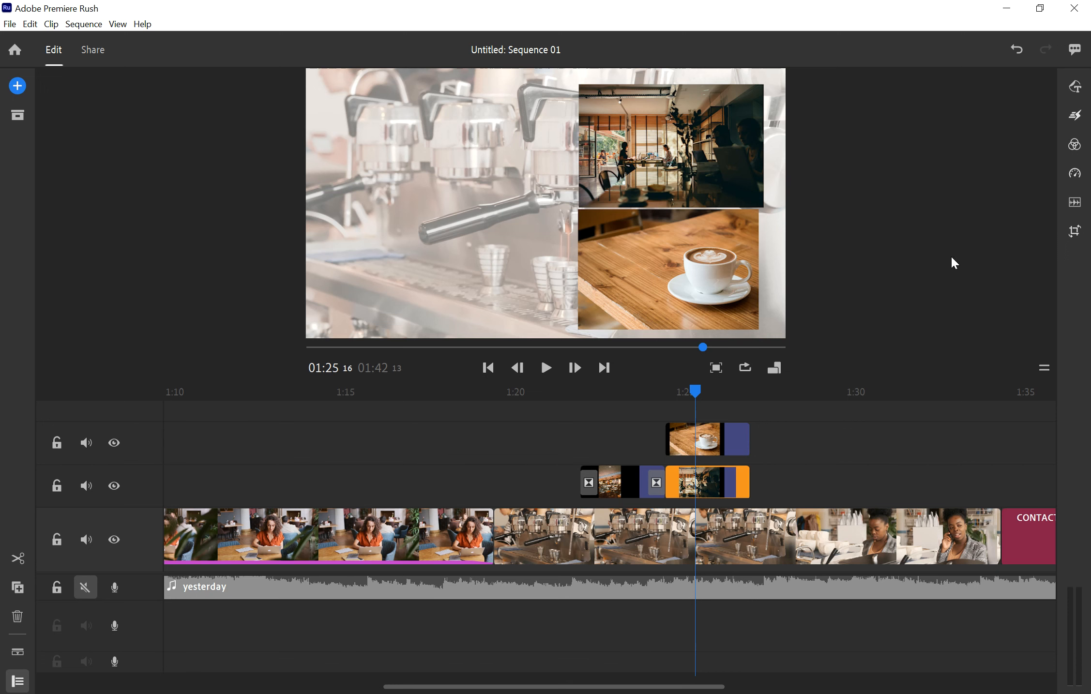
- Try the Azure and Brightly presets on the café interior overlay and apply the Cool color preset
left_click(1074, 144)
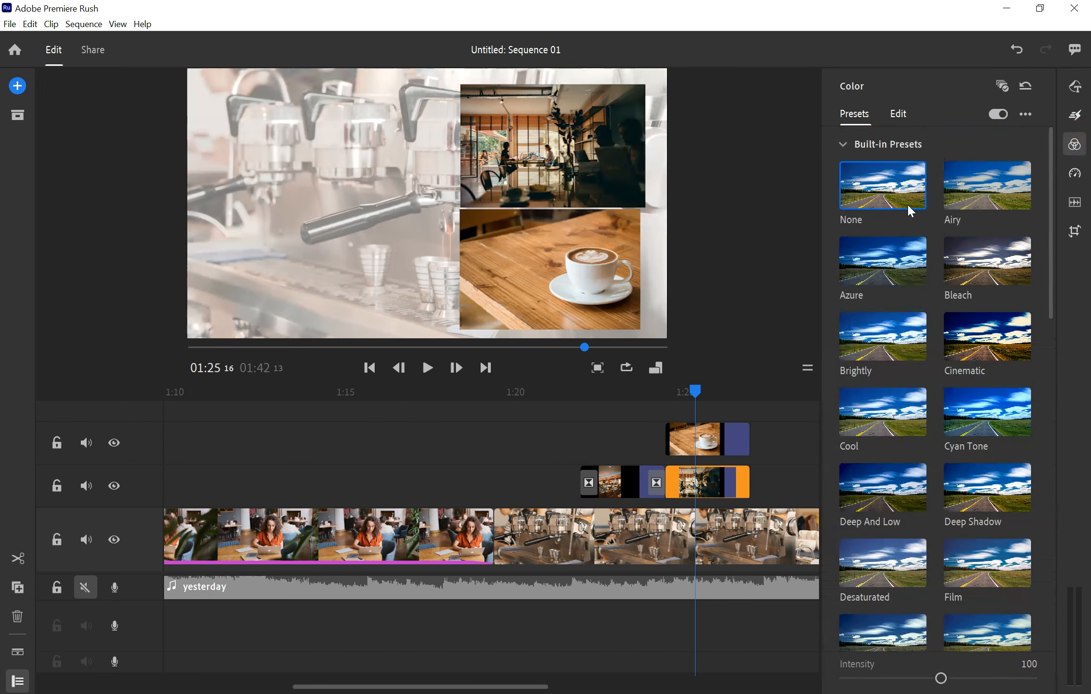
left_click(884, 281)
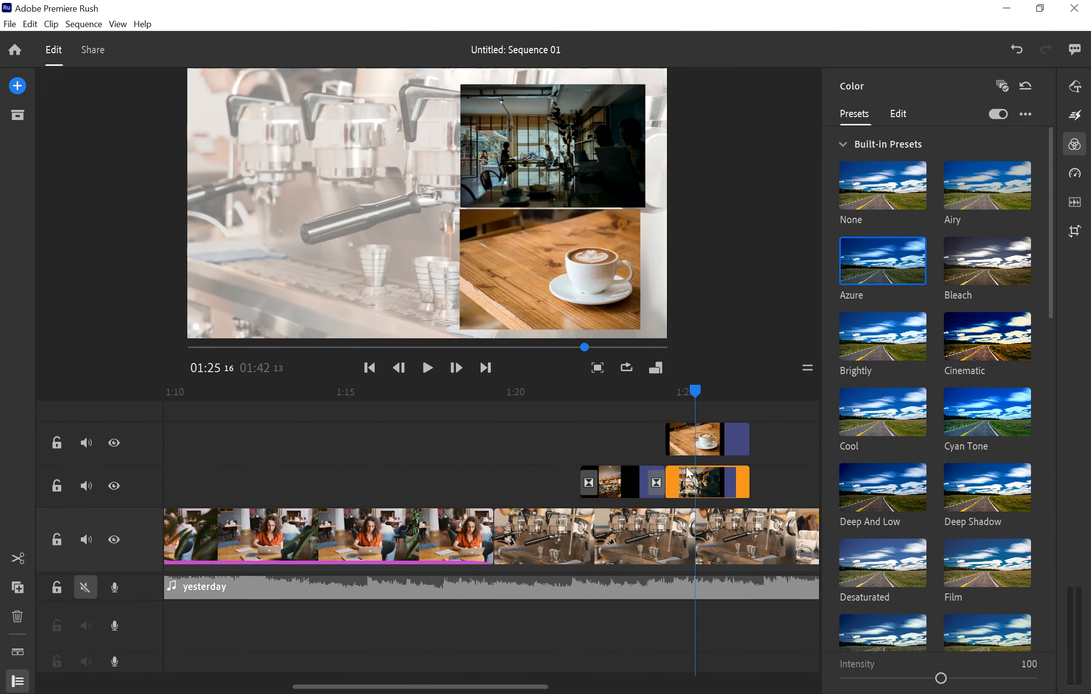
left_click(884, 334)
left_click(885, 409)
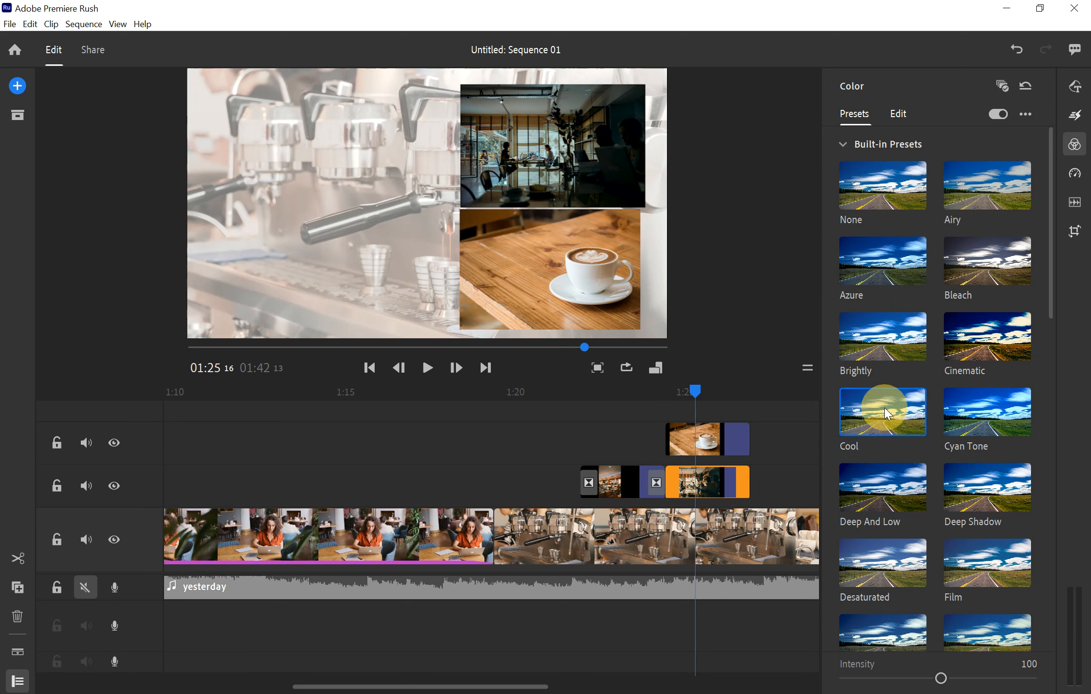
left_click(511, 258)
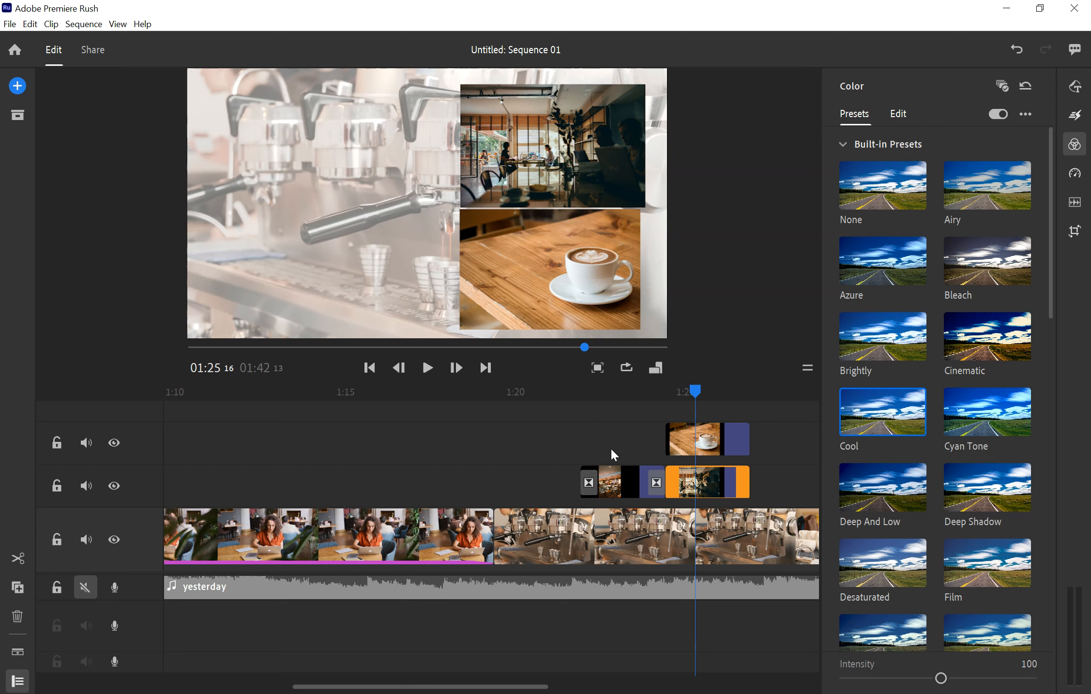
- Move the café counter clip onto a new track directly above the coffee cup clip and play back the three overlays
left_click(622, 480)
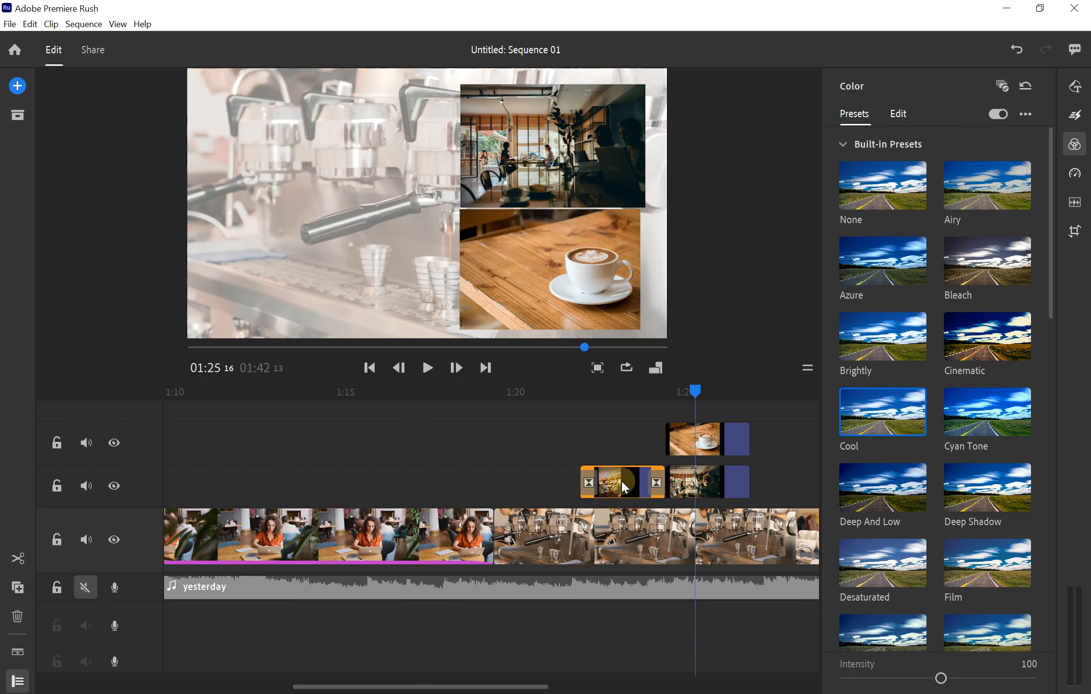
left_click_drag(613, 479, 696, 406)
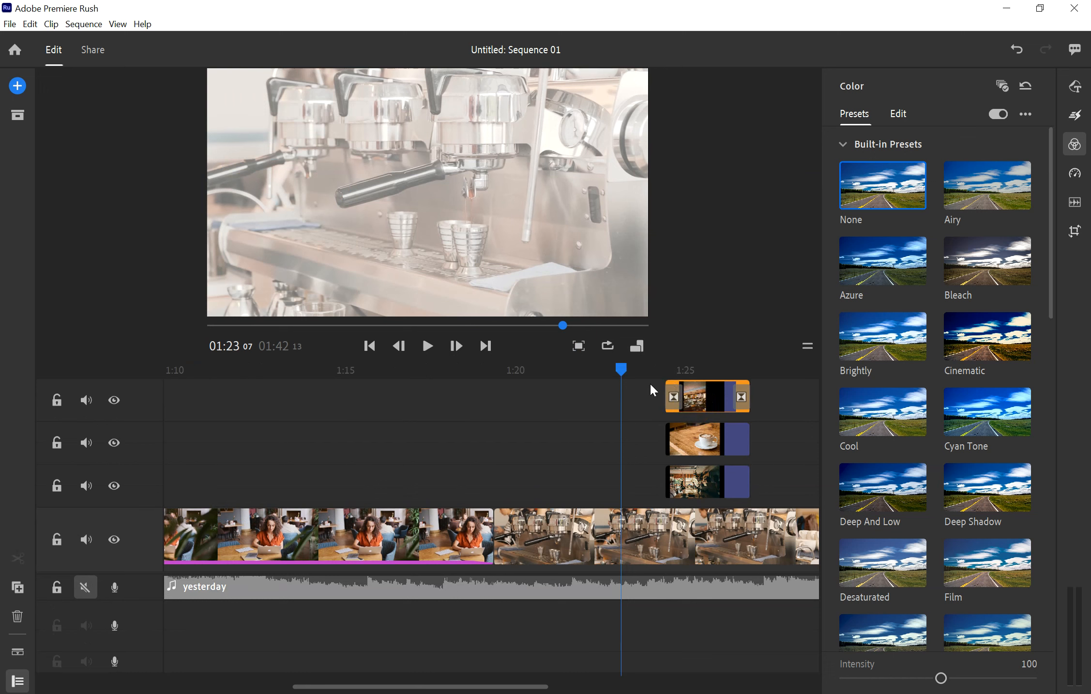
left_click(613, 366)
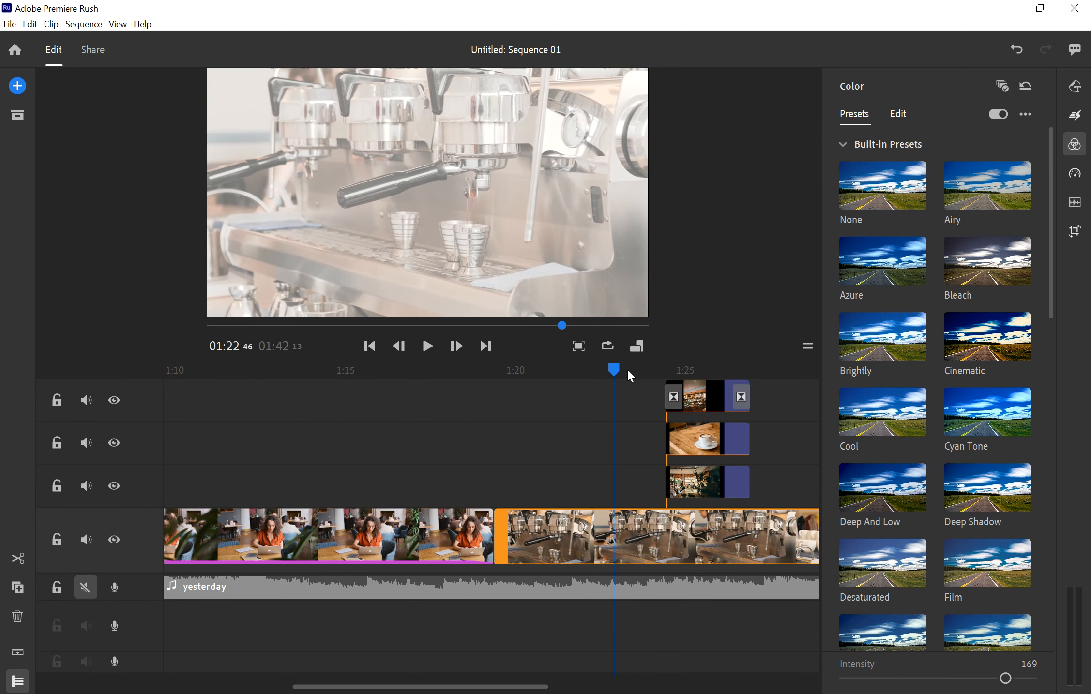
left_click_drag(615, 373, 640, 376)
key("space")
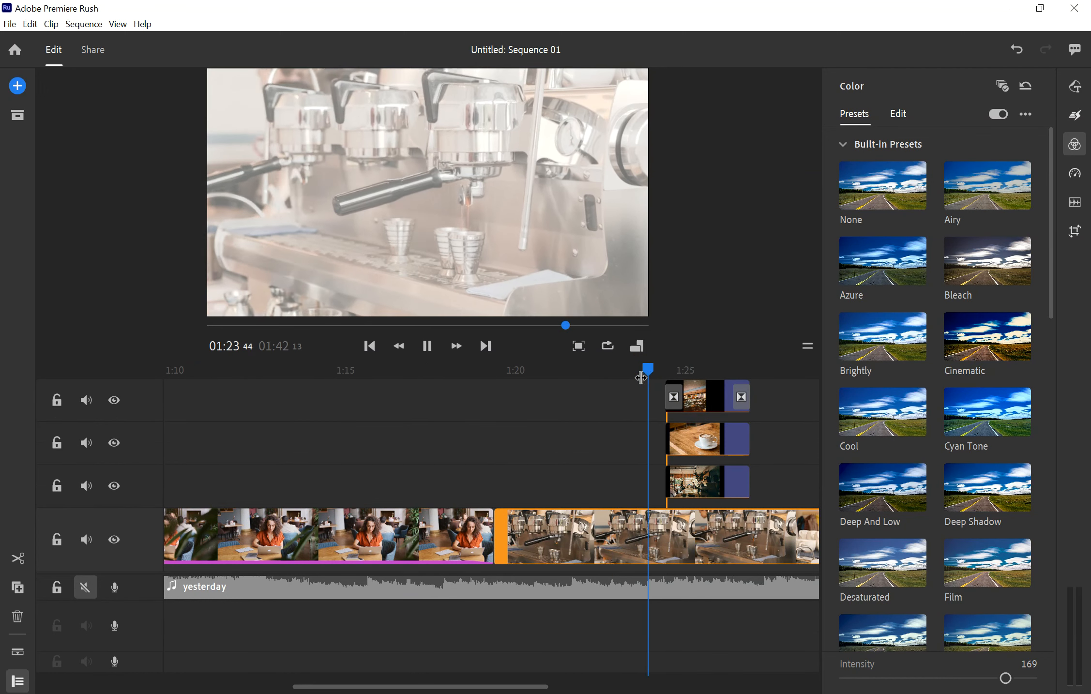
key("space")
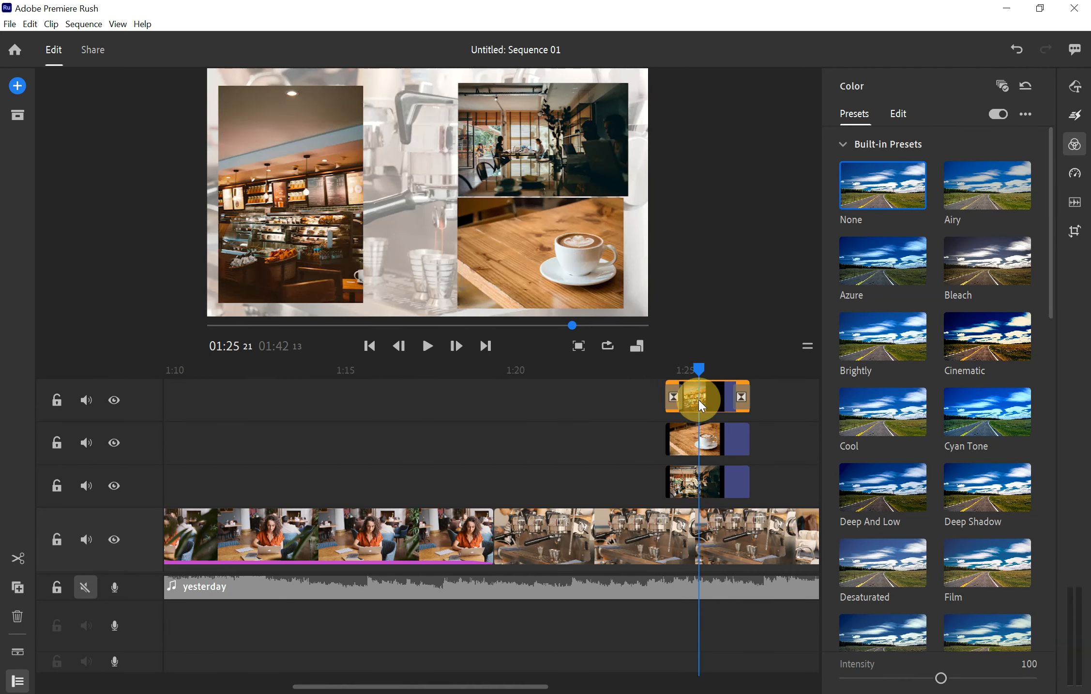
- Extend the starts of the café counter, coffee cup and café interior clips back to about 1:20 and play them
left_click_drag(674, 400, 525, 399)
left_click(673, 441)
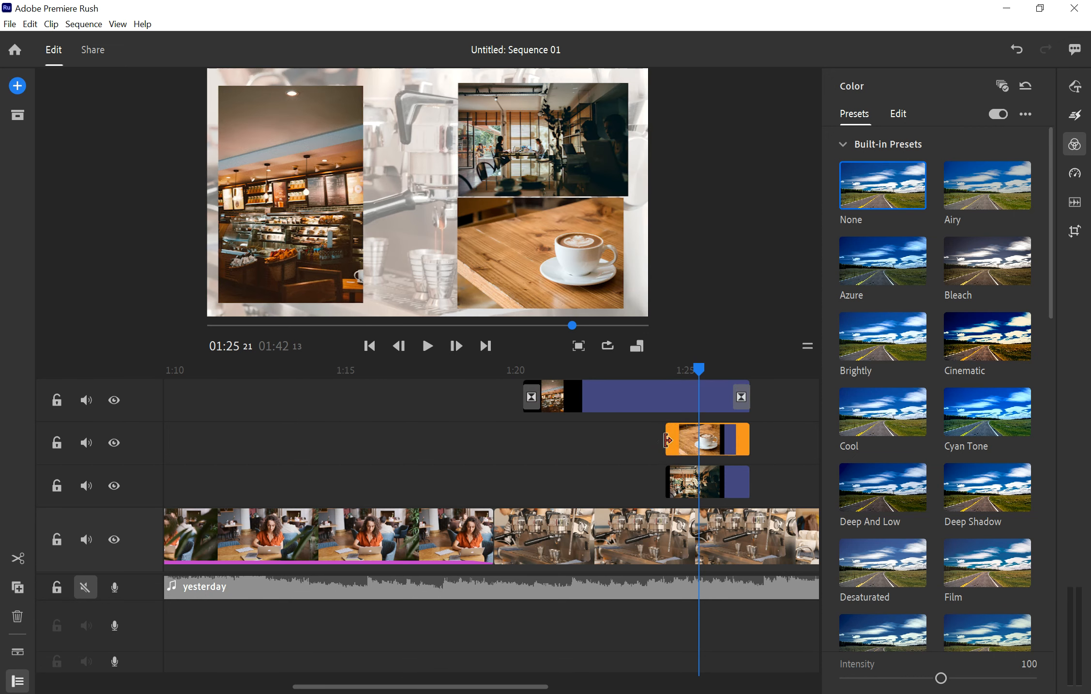
left_click_drag(668, 442, 524, 441)
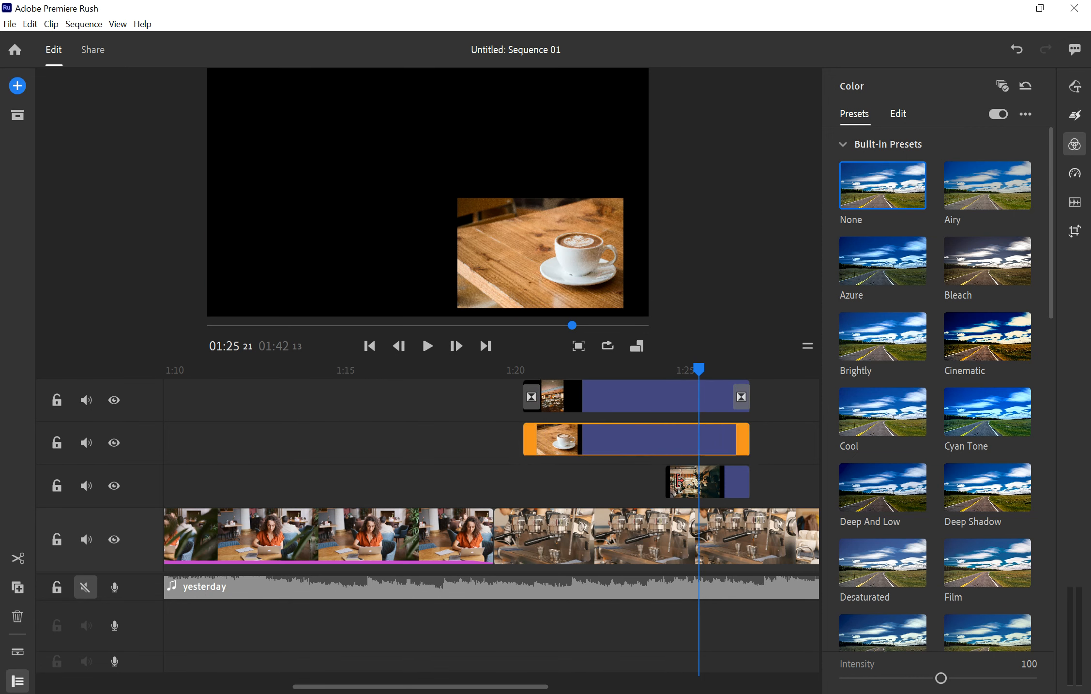
left_click(671, 483)
left_click_drag(670, 482, 524, 482)
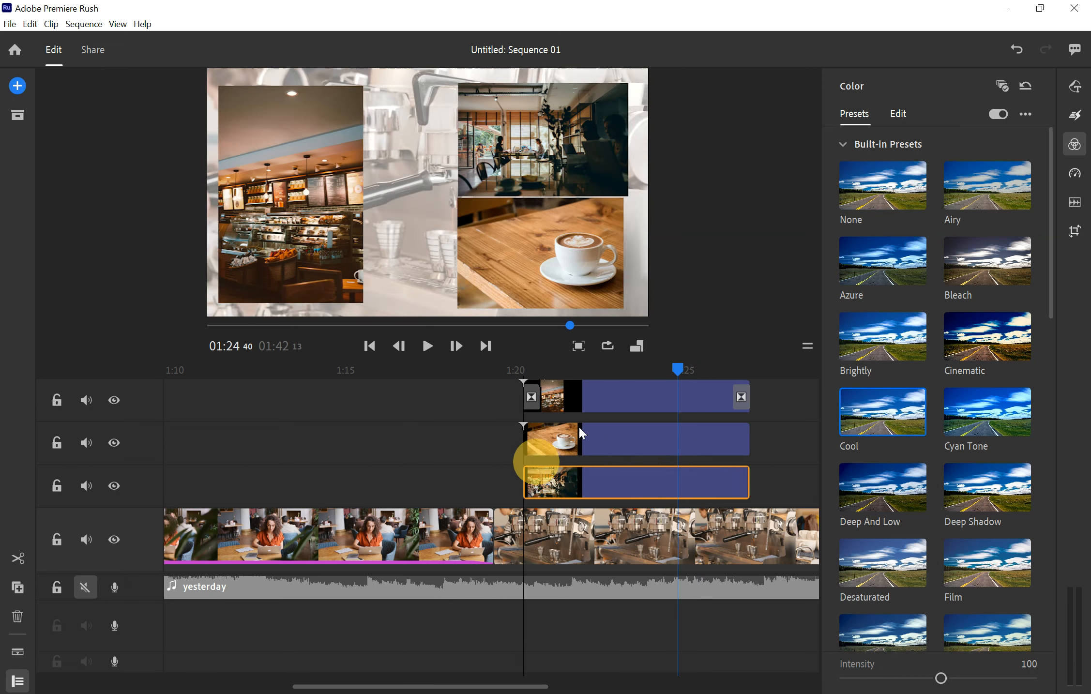
left_click_drag(686, 372, 519, 378)
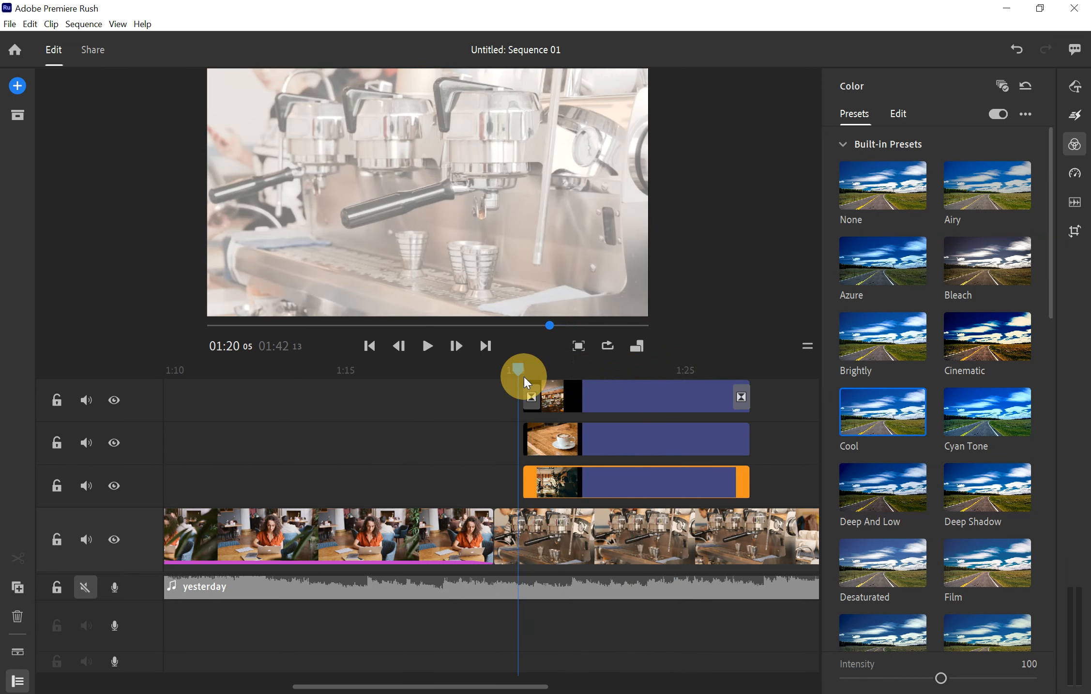
key("space")
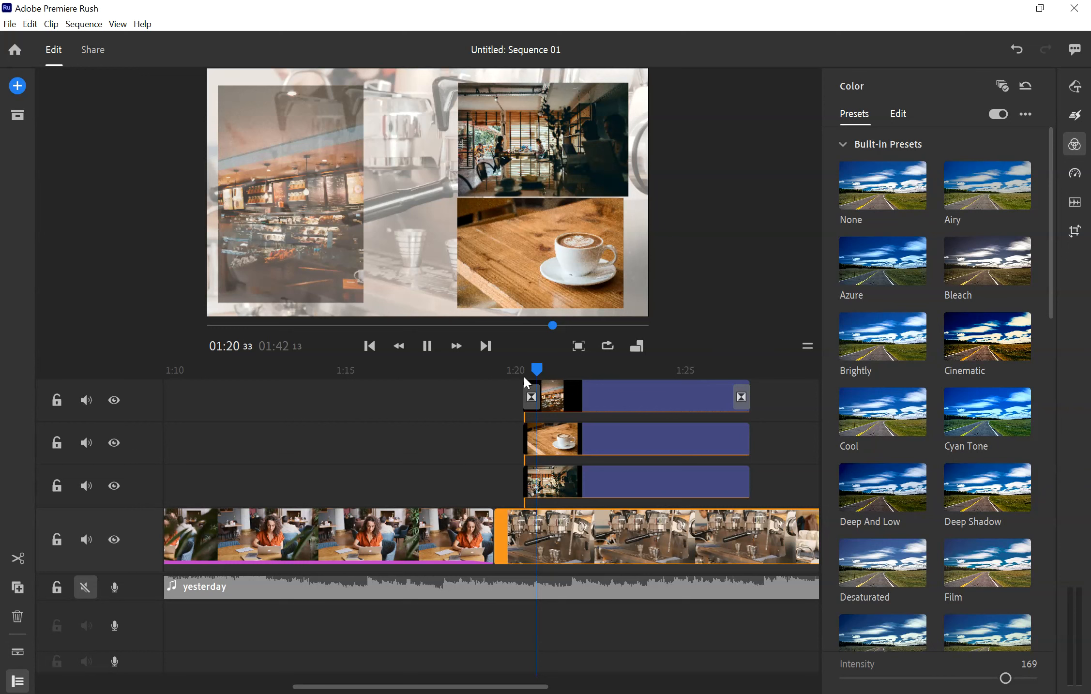
key("space")
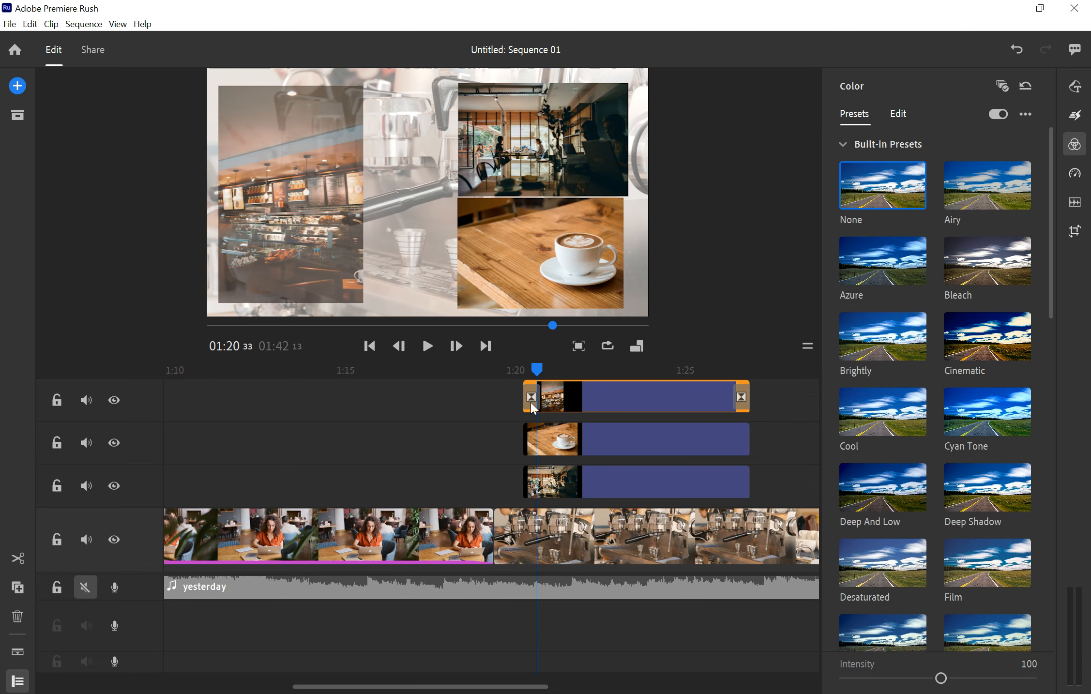
- Stagger the overlays by trimming the coffee cup clip's start to about 1:21 and the café interior's to about 1:23, and scrub through them
left_click_drag(526, 436, 556, 437)
left_click_drag(528, 482, 628, 481)
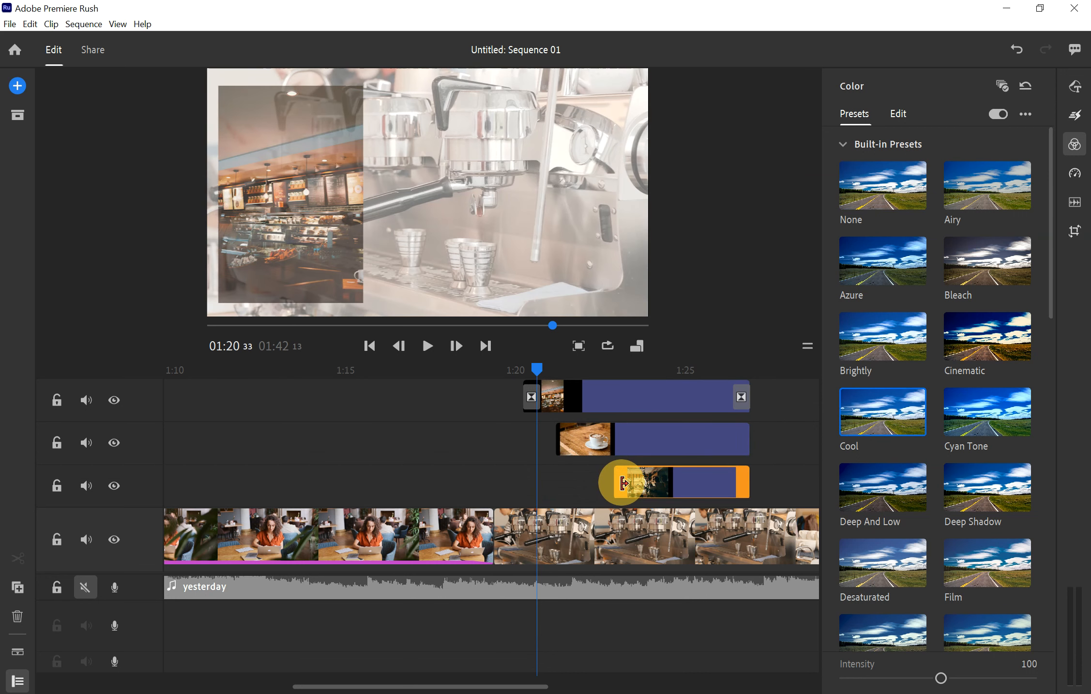
left_click(622, 481)
left_click(541, 369)
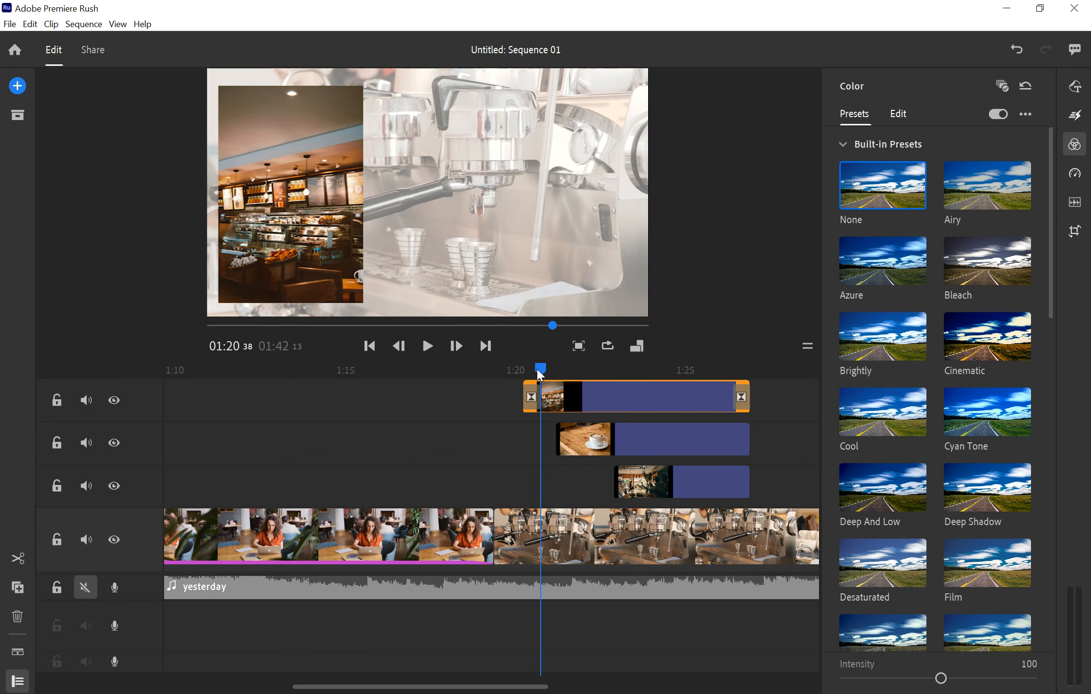
left_click_drag(578, 369, 633, 377)
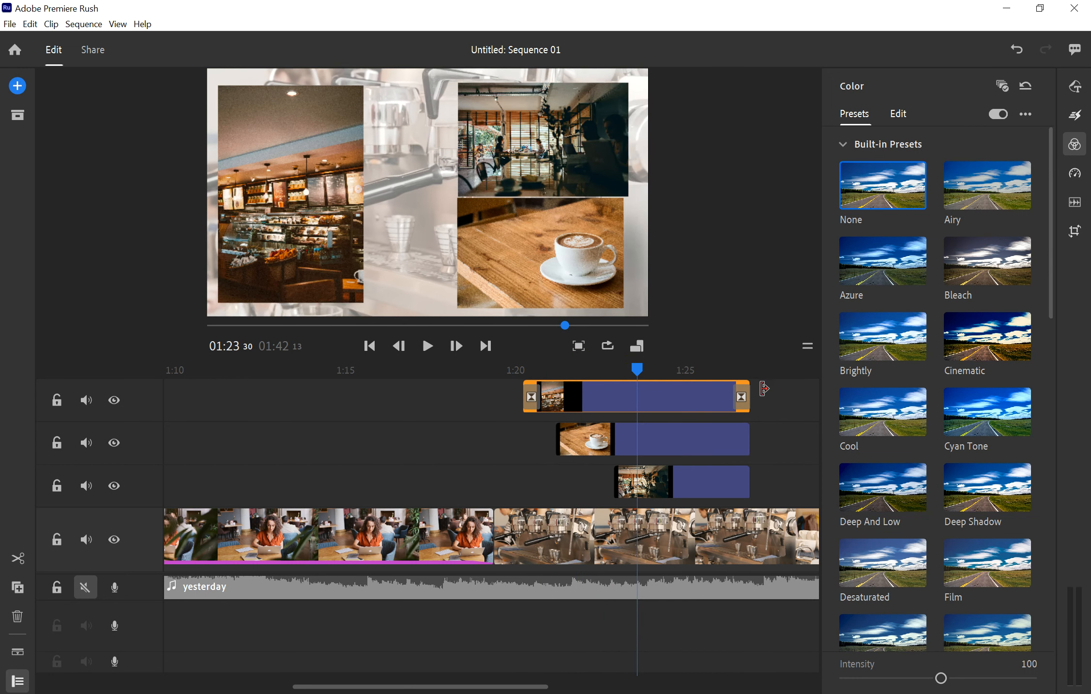